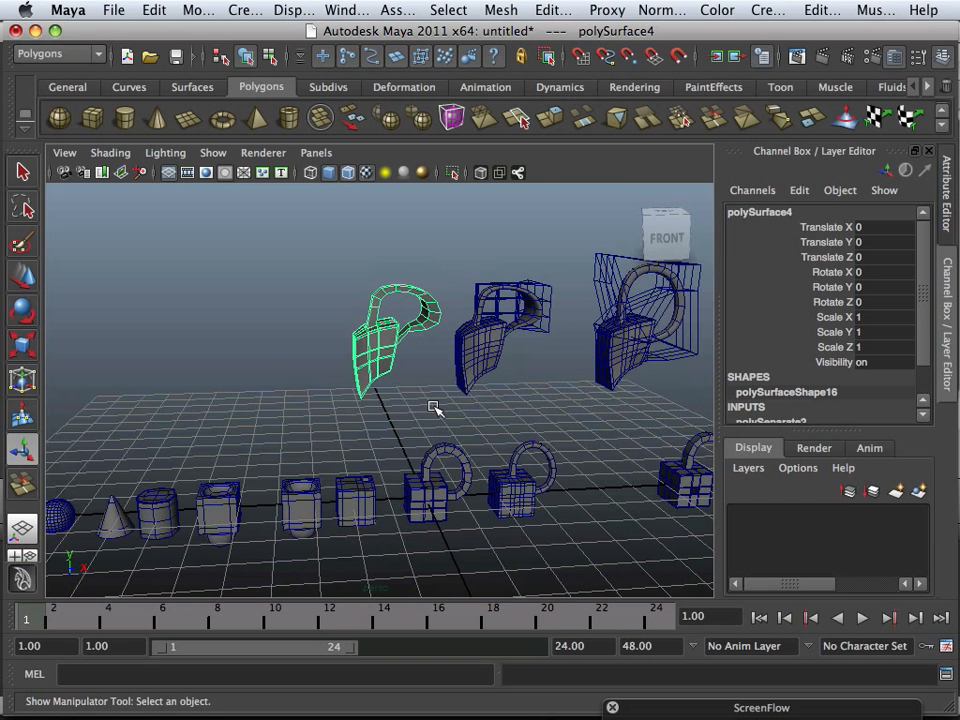
# Rotate the selected block-and-handle mesh to exactly 90 degrees about the Y axis.
pyautogui.click(27, 318)
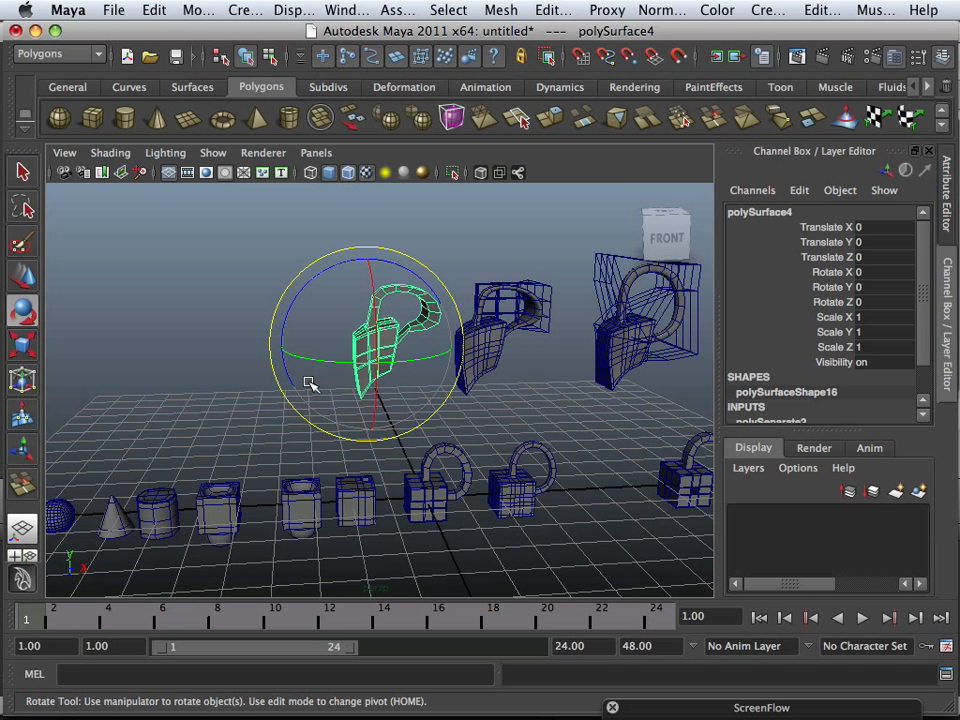
pyautogui.keyDown('alt'); pyautogui.moveTo(309, 386); pyautogui.dragTo(283, 379); pyautogui.keyUp('alt')
pyautogui.press('space')
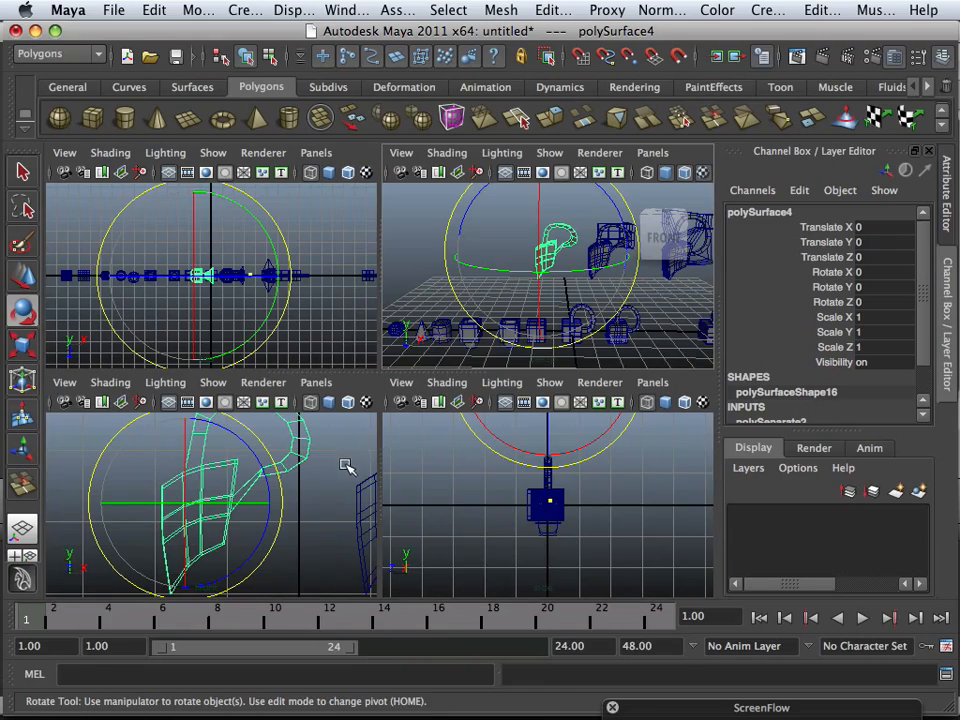
pyautogui.press('space')
pyautogui.keyDown('alt'); pyautogui.moveTo(381, 321); pyautogui.dragTo(460, 378); pyautogui.keyUp('alt')
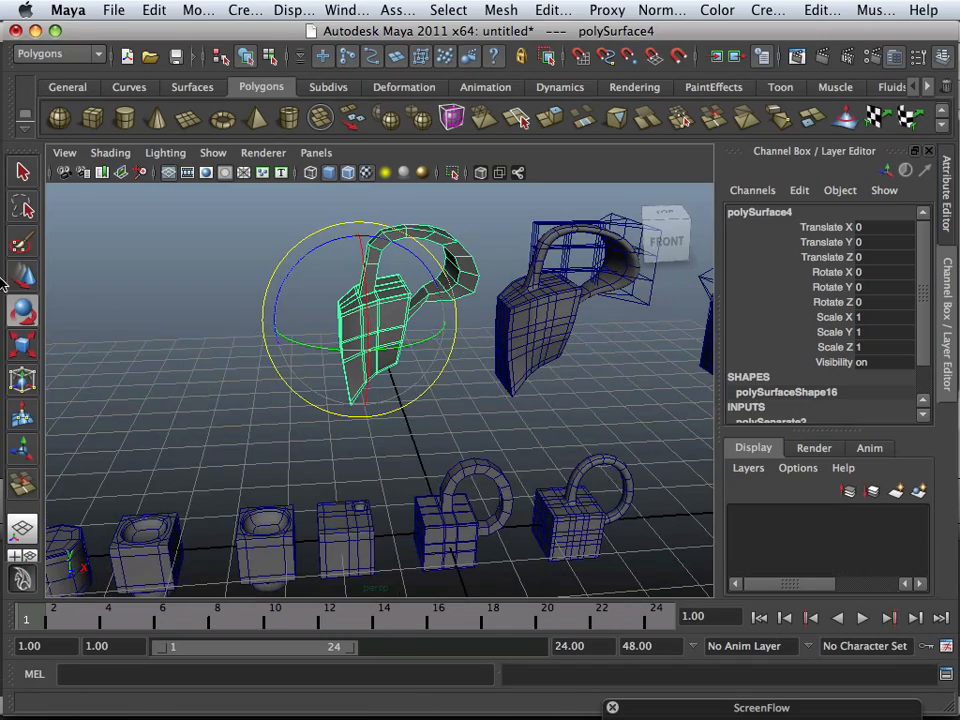
pyautogui.click(24, 280)
pyautogui.keyDown('alt'); pyautogui.moveTo(205, 322); pyautogui.dragTo(185, 318); pyautogui.keyUp('alt')
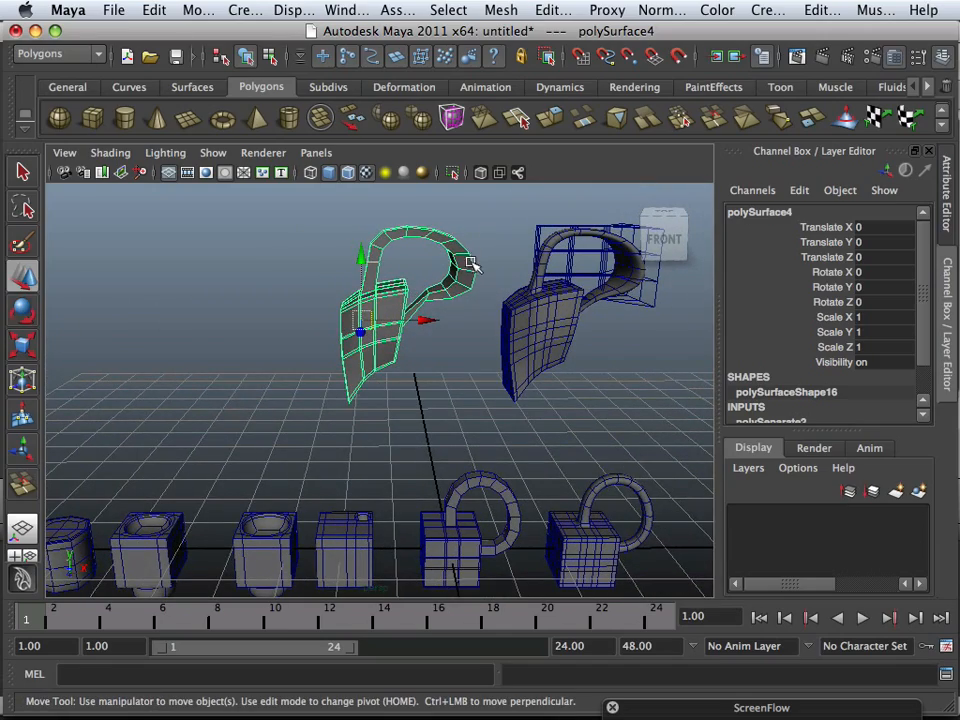
pyautogui.keyDown('alt'); pyautogui.moveTo(465, 262); pyautogui.dragTo(328, 340); pyautogui.keyUp('alt')
pyautogui.click(30, 312)
pyautogui.click(875, 288)
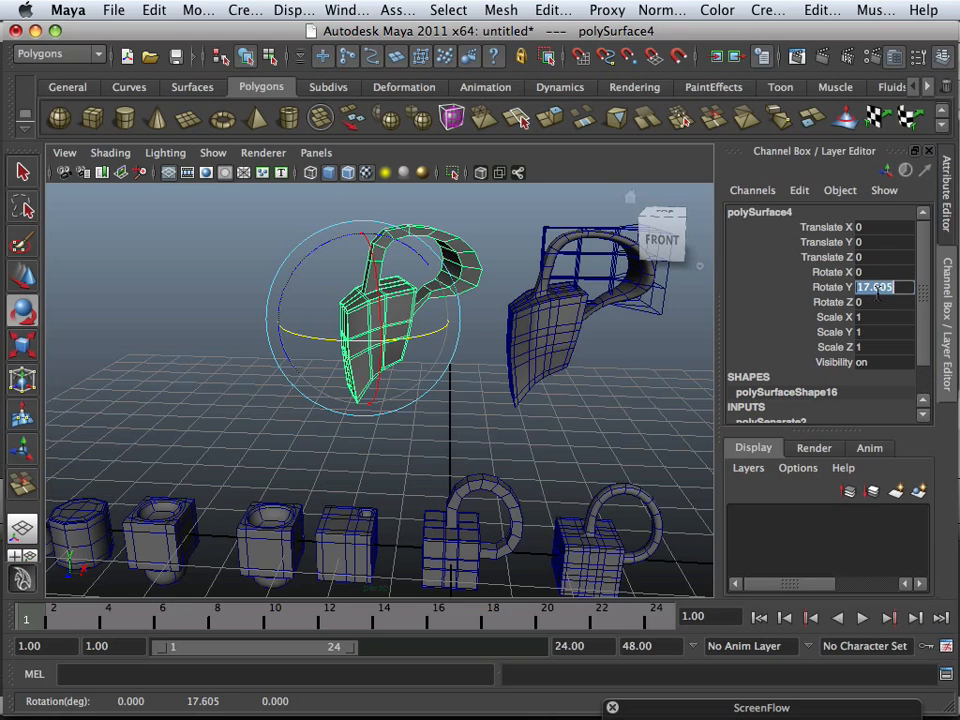
pyautogui.write('90')
pyautogui.press('Return')
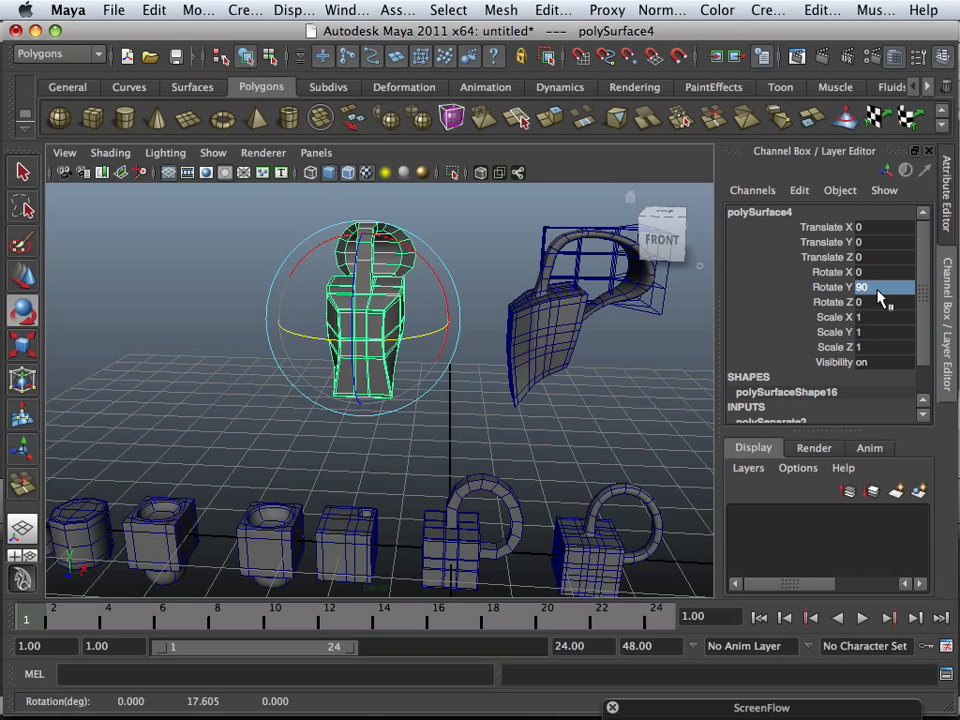
# Move the rotated block-and-handle mesh up about 3.12 units along Y, clear of the other models.
pyautogui.keyDown('alt'); pyautogui.moveTo(521, 332); pyautogui.dragTo(484, 343); pyautogui.keyUp('alt')
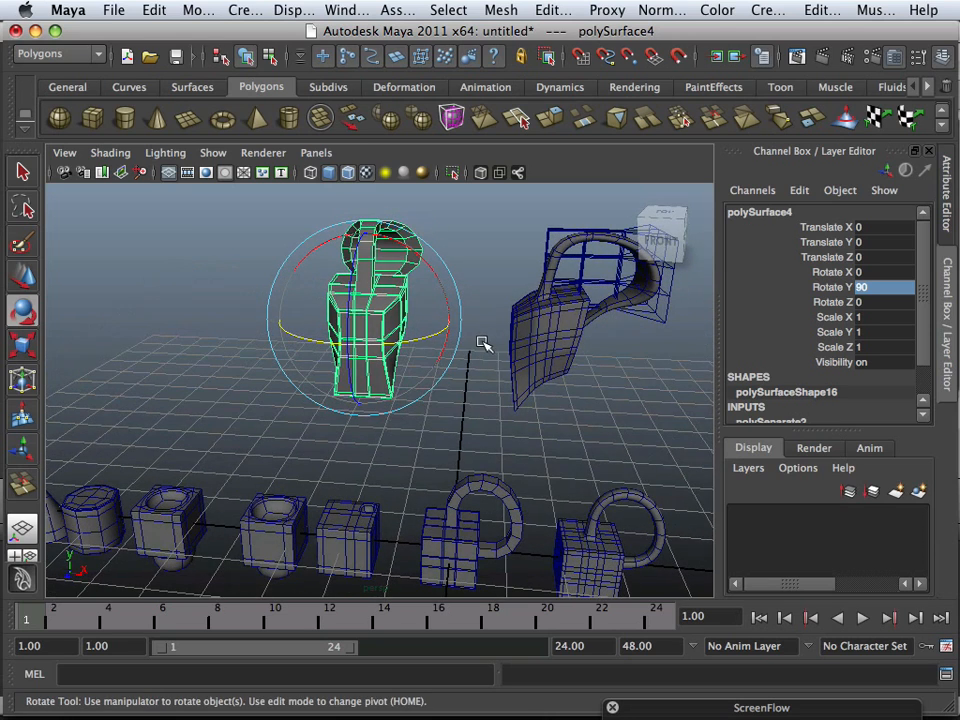
pyautogui.click(27, 281)
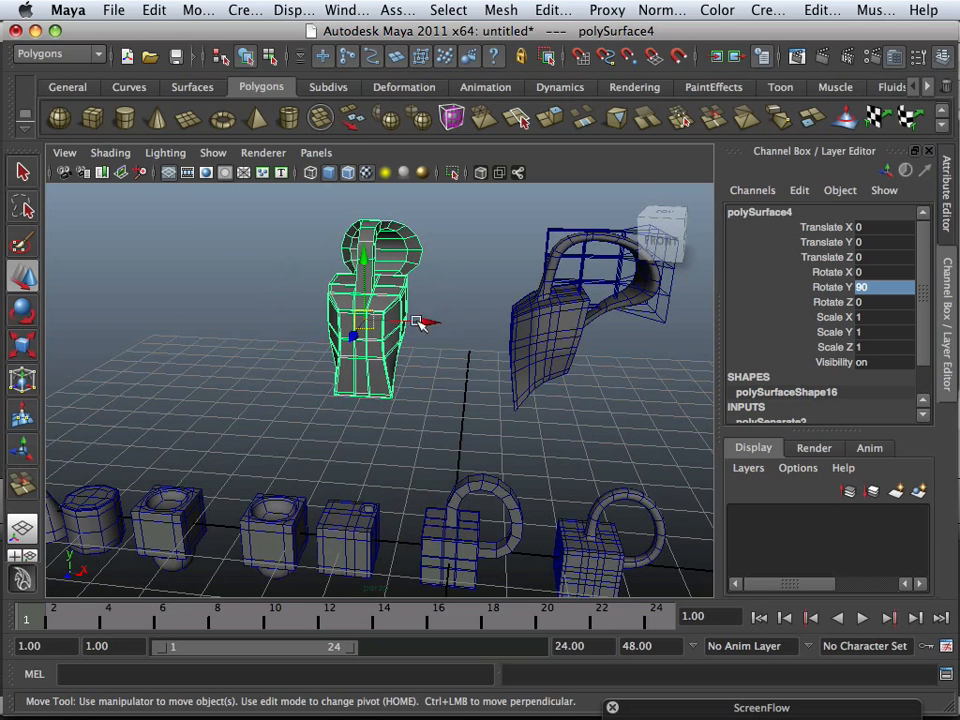
pyautogui.keyDown('alt'); pyautogui.moveTo(388, 340); pyautogui.dragTo(384, 264); pyautogui.keyUp('alt')
pyautogui.keyDown('alt'); pyautogui.moveTo(383, 295); pyautogui.dragTo(376, 388, button='middle'); pyautogui.keyUp('alt')
pyautogui.keyDown('alt'); pyautogui.moveTo(376, 388); pyautogui.dragTo(360, 252); pyautogui.keyUp('alt')
pyautogui.keyDown('alt'); pyautogui.moveTo(396, 311); pyautogui.dragTo(412, 402, button='middle'); pyautogui.keyUp('alt')
pyautogui.keyDown('alt'); pyautogui.moveTo(400, 402); pyautogui.dragTo(462, 414, button='right'); pyautogui.keyUp('alt')
pyautogui.moveTo(371, 377); pyautogui.dragTo(393, 324)
pyautogui.scroll(-3, 393, 326)
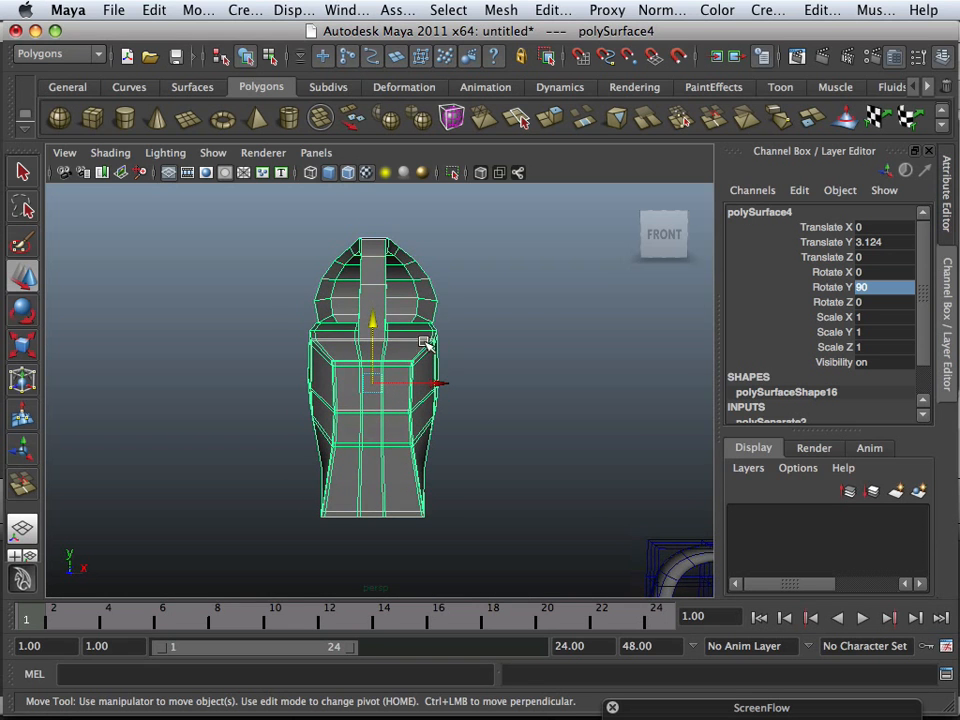
# Examine the raised mesh's block and curved handle from the front and both sides.
pyautogui.keyDown('alt'); pyautogui.moveTo(429, 343); pyautogui.dragTo(405, 364); pyautogui.keyUp('alt')
pyautogui.keyDown('alt'); pyautogui.moveTo(405, 364); pyautogui.dragTo(489, 424, button='right'); pyautogui.keyUp('alt')
pyautogui.keyDown('alt'); pyautogui.moveTo(489, 424); pyautogui.dragTo(342, 369); pyautogui.keyUp('alt')
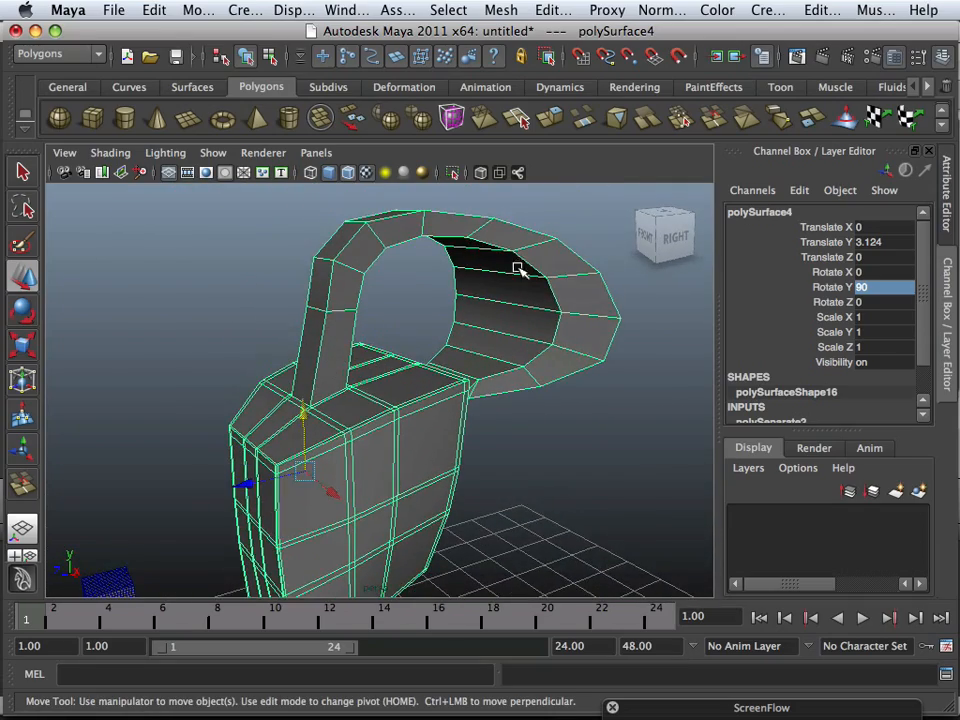
pyautogui.keyDown('alt'); pyautogui.moveTo(493, 424); pyautogui.dragTo(421, 361); pyautogui.keyUp('alt')
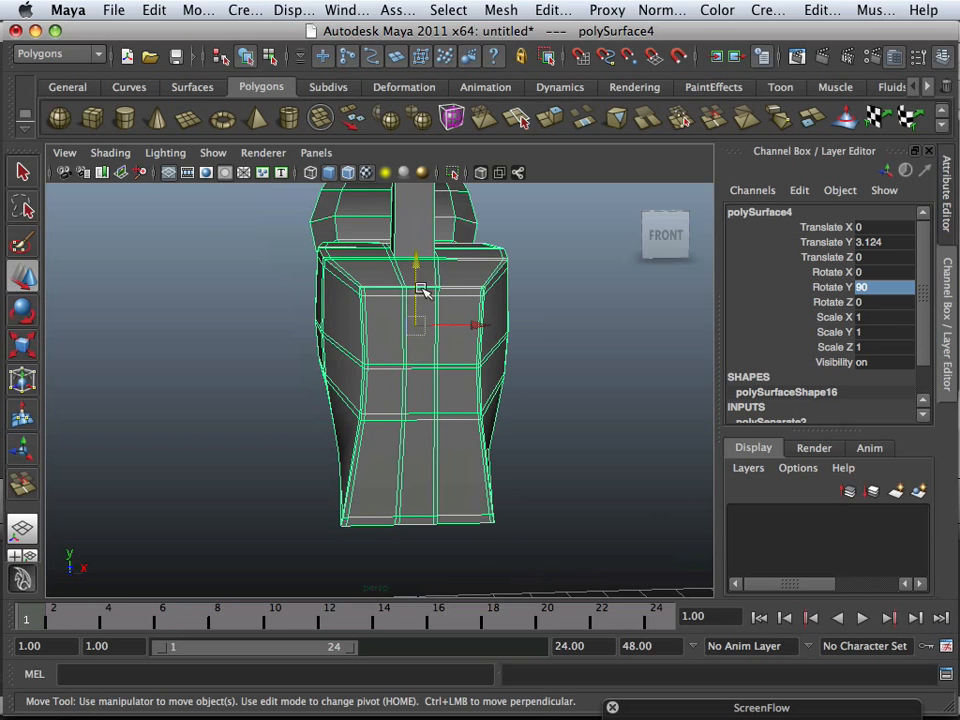
pyautogui.keyDown('alt'); pyautogui.moveTo(484, 341); pyautogui.dragTo(361, 347); pyautogui.keyUp('alt')
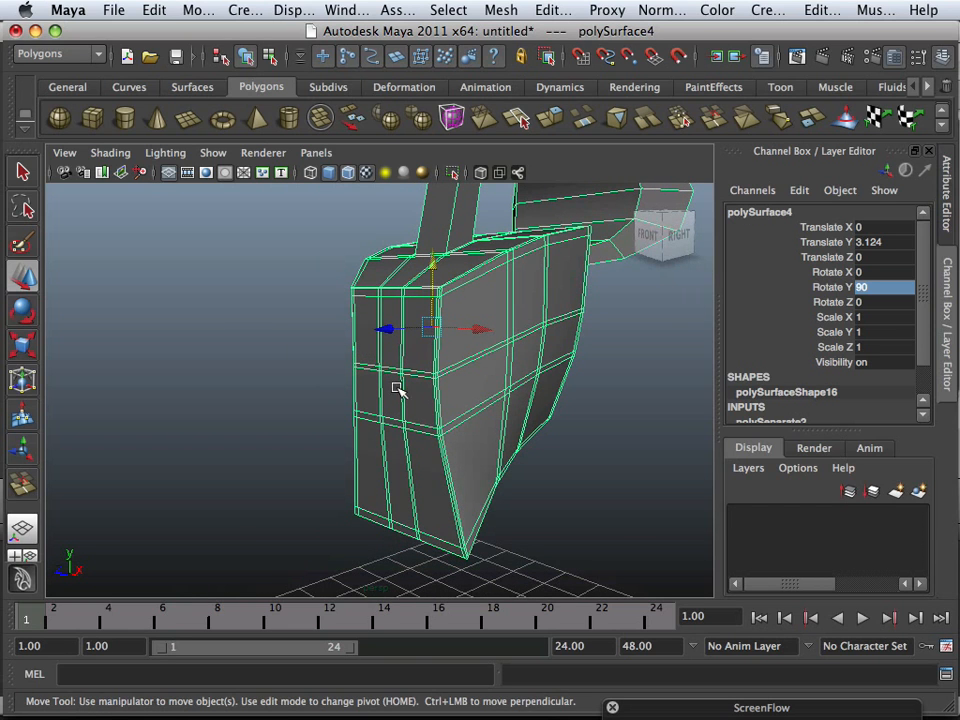
pyautogui.keyDown('alt'); pyautogui.moveTo(398, 388); pyautogui.dragTo(508, 394); pyautogui.keyUp('alt')
pyautogui.keyDown('alt'); pyautogui.moveTo(508, 394); pyautogui.dragTo(476, 377, button='right'); pyautogui.keyUp('alt')
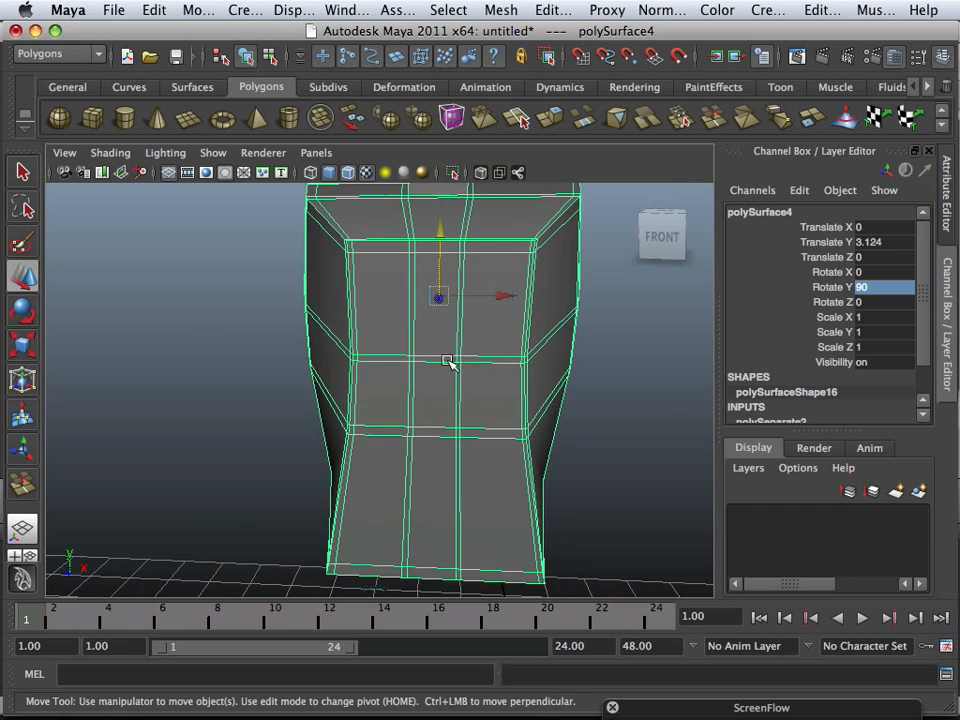
pyautogui.keyDown('alt'); pyautogui.moveTo(449, 362); pyautogui.dragTo(298, 407); pyautogui.keyUp('alt')
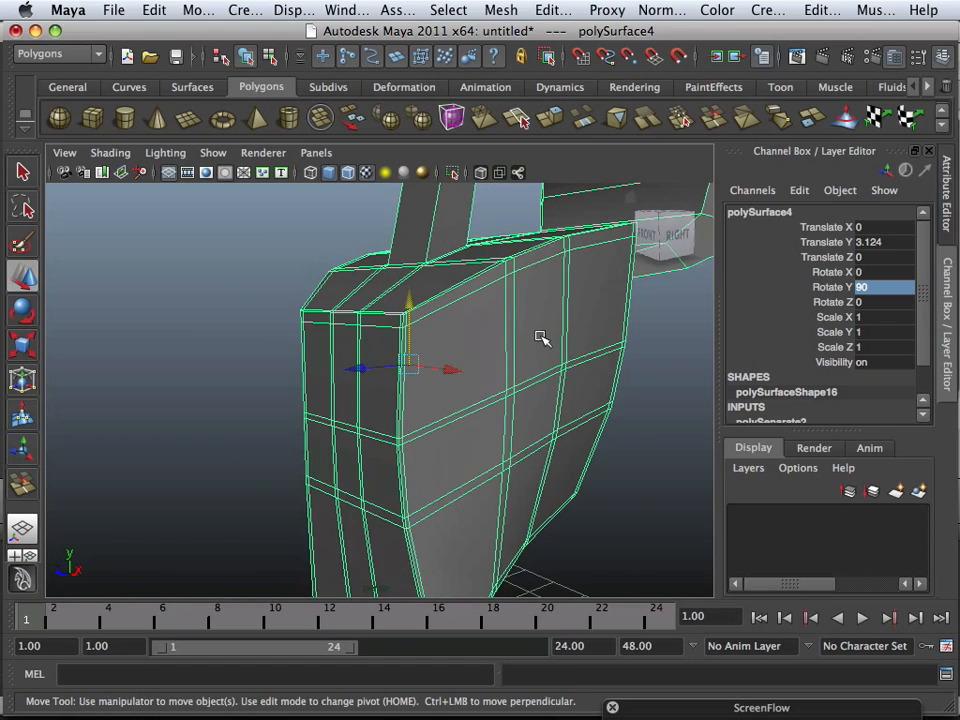
pyautogui.press('[')
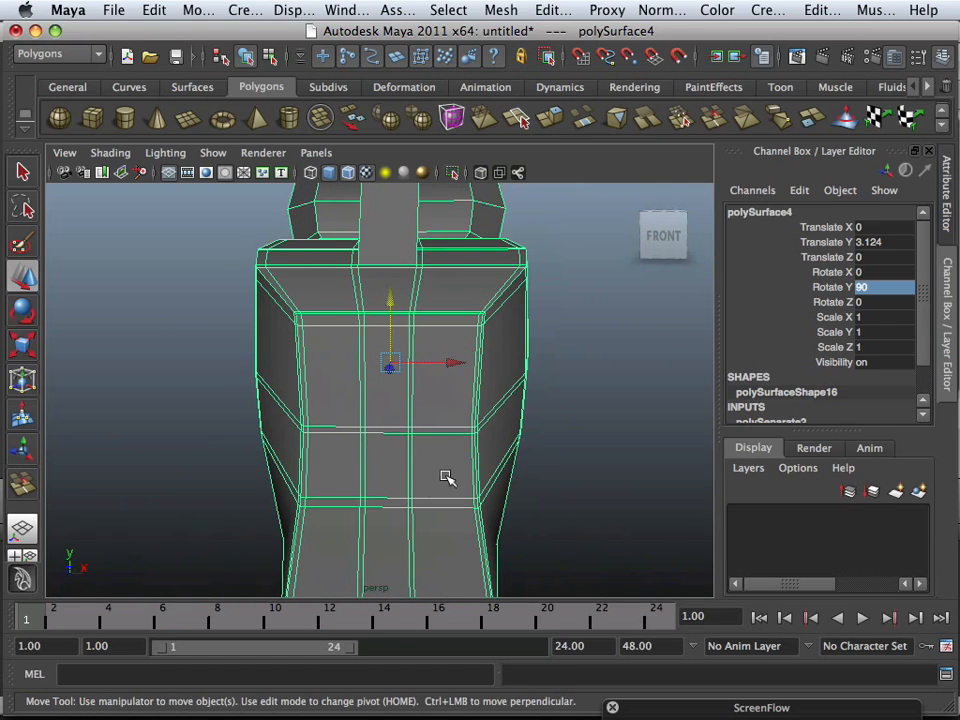
pyautogui.keyDown('alt'); pyautogui.moveTo(447, 477); pyautogui.dragTo(318, 403); pyautogui.keyUp('alt')
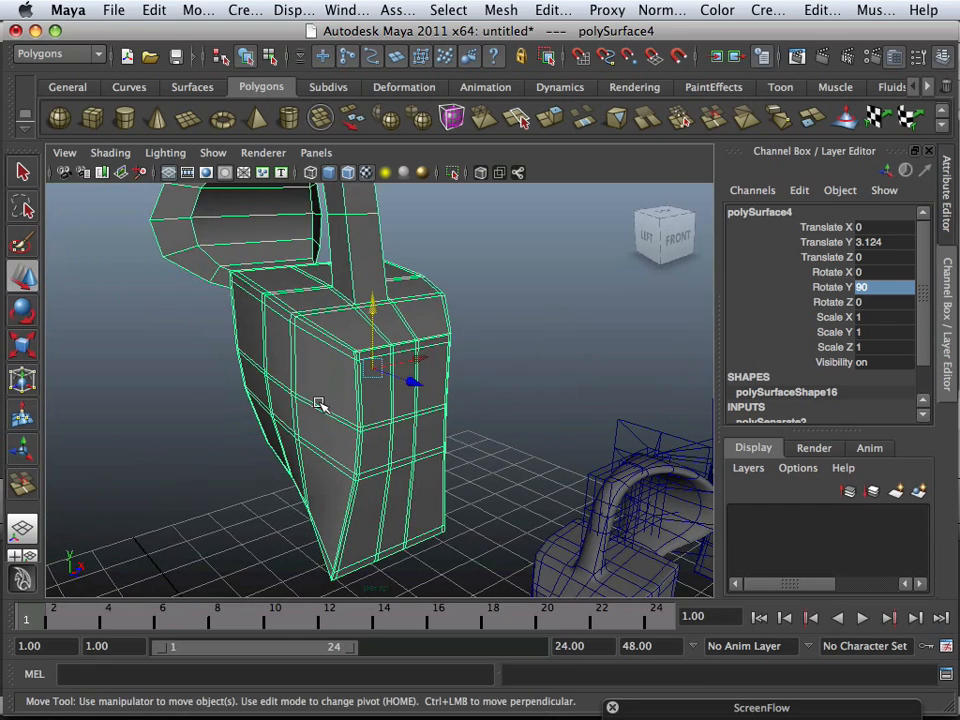
# Preview the block-and-handle mesh with smoothing, restore its unsmoothed display and deselect it.
pyautogui.press('3')
pyautogui.click(527, 392)
pyautogui.keyDown('alt'); pyautogui.moveTo(527, 392); pyautogui.dragTo(394, 351); pyautogui.keyUp('alt')
pyautogui.press('[')
pyautogui.click(405, 432)
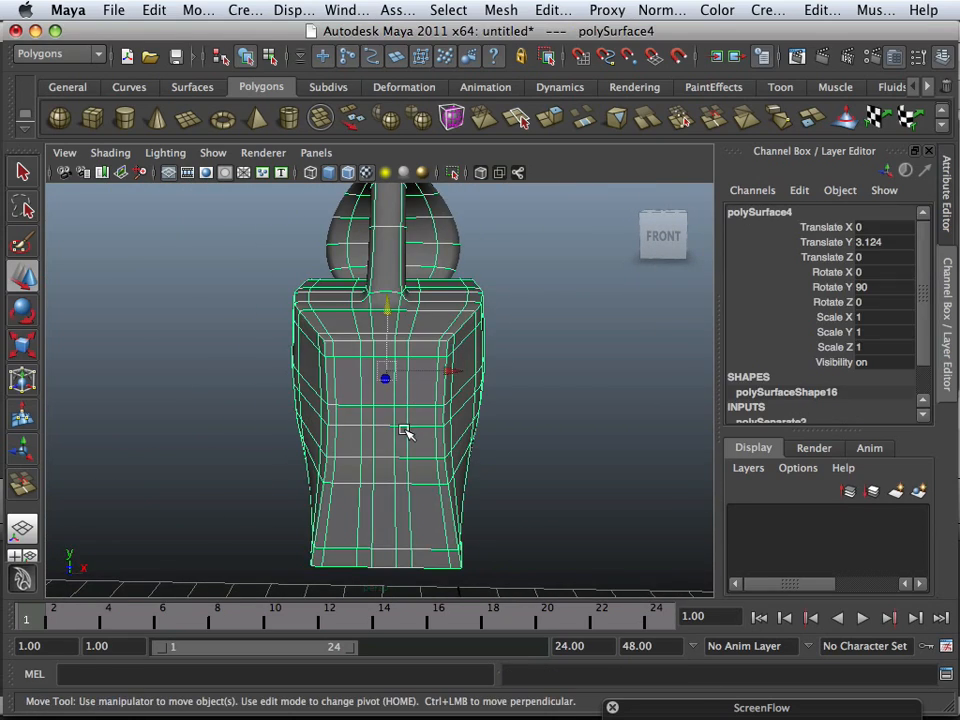
pyautogui.press('1')
pyautogui.click(525, 403)
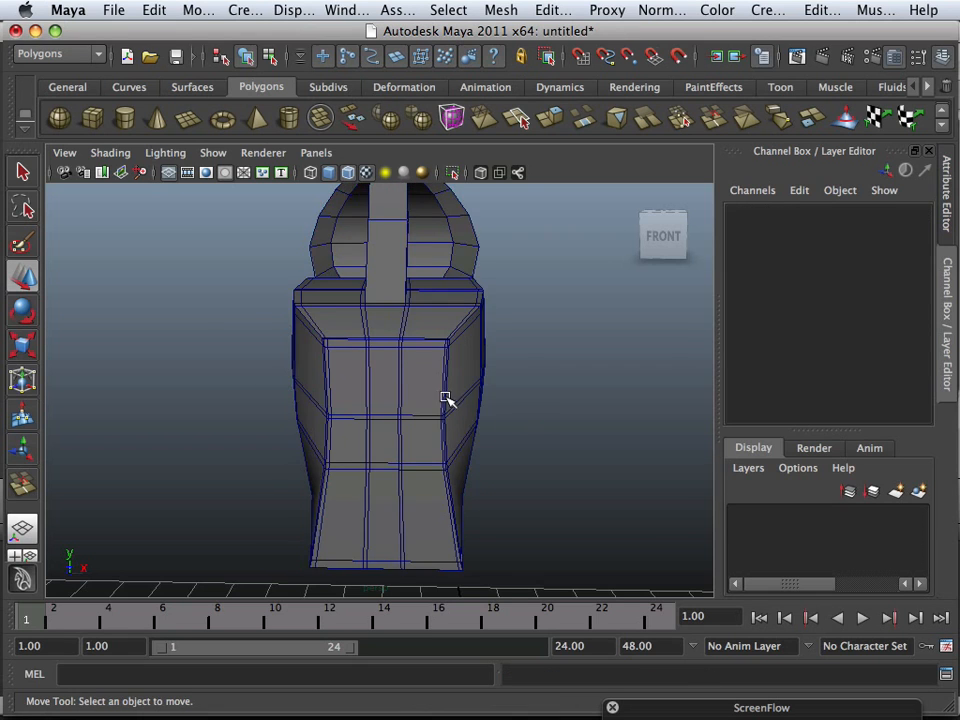
# Select the block-and-handle mesh, delete its construction history and freeze its transformations.
pyautogui.keyDown('alt'); pyautogui.moveTo(446, 399); pyautogui.dragTo(368, 387); pyautogui.keyUp('alt')
pyautogui.keyDown('alt'); pyautogui.moveTo(368, 387); pyautogui.dragTo(379, 394, button='right'); pyautogui.keyUp('alt')
pyautogui.keyDown('alt'); pyautogui.moveTo(379, 394); pyautogui.dragTo(310, 392); pyautogui.keyUp('alt')
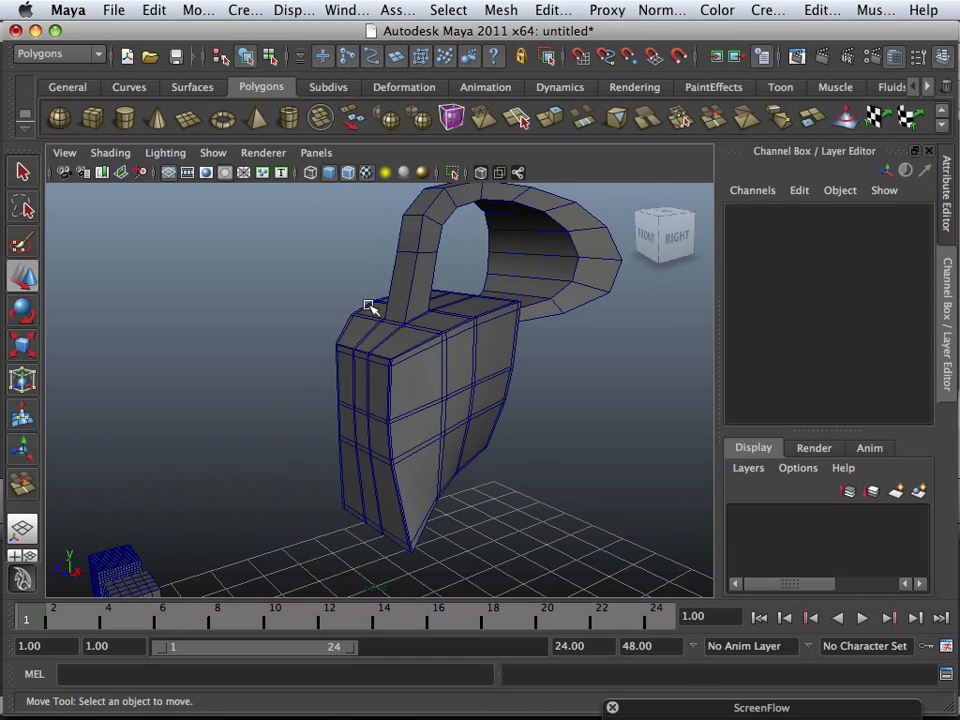
pyautogui.keyDown('alt'); pyautogui.moveTo(438, 350); pyautogui.dragTo(424, 385, button='middle'); pyautogui.keyUp('alt')
pyautogui.moveTo(424, 385)
pyautogui.keyDown('alt'); pyautogui.mouseDown()
pyautogui.moveTo(414, 385)
pyautogui.moveTo(427, 382)
pyautogui.mouseUp(); pyautogui.keyUp('alt')
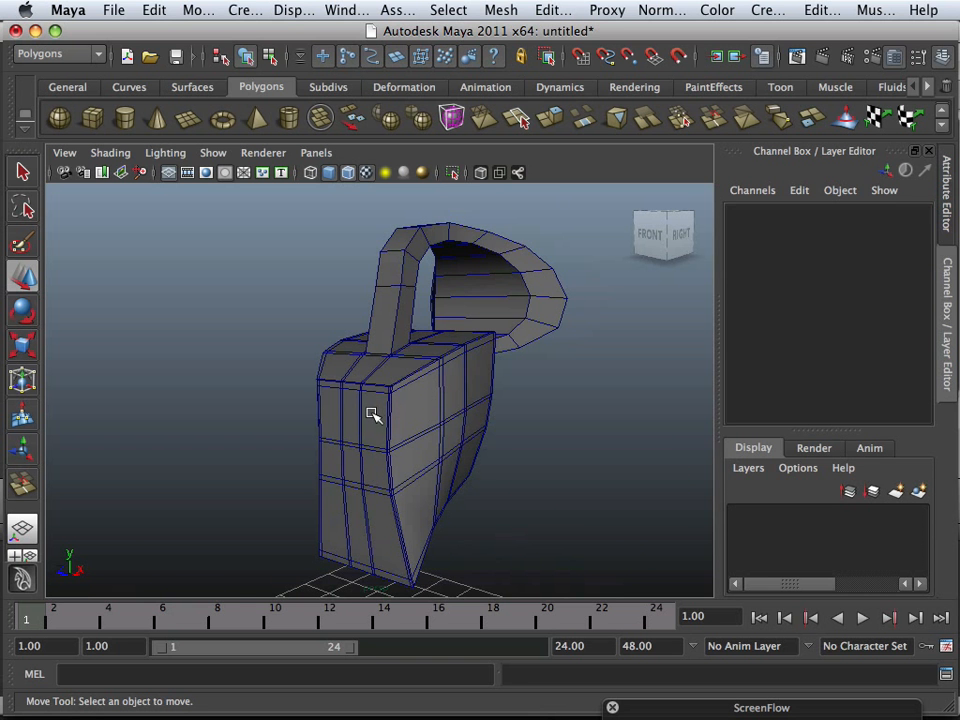
pyautogui.keyDown('alt'); pyautogui.moveTo(372, 414); pyautogui.dragTo(467, 416); pyautogui.keyUp('alt')
pyautogui.click(433, 424)
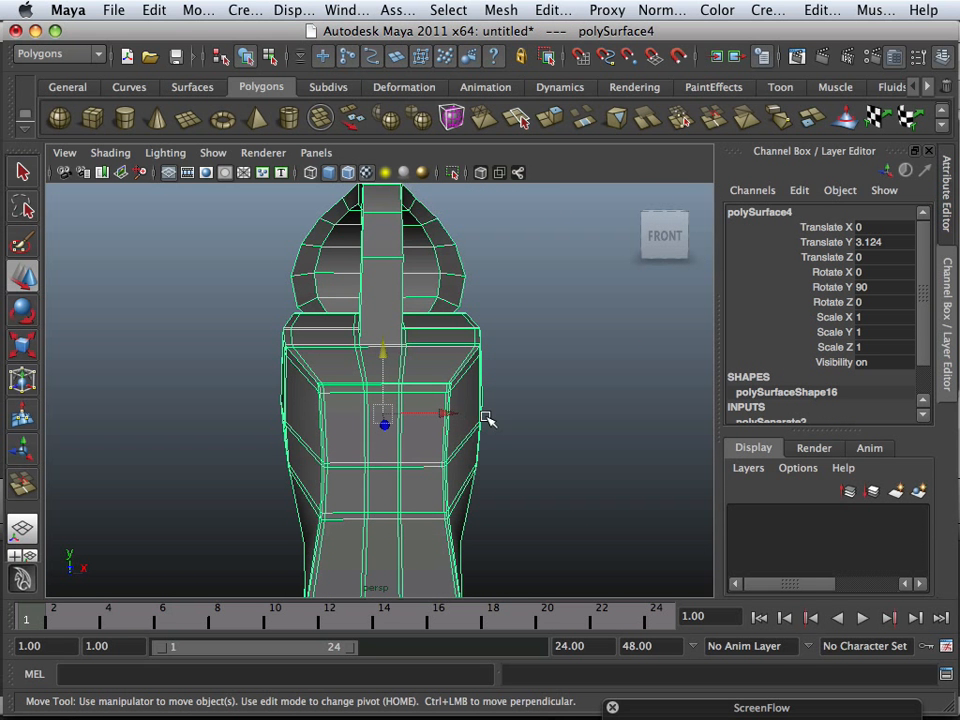
pyautogui.scroll(-4, 443, 425)
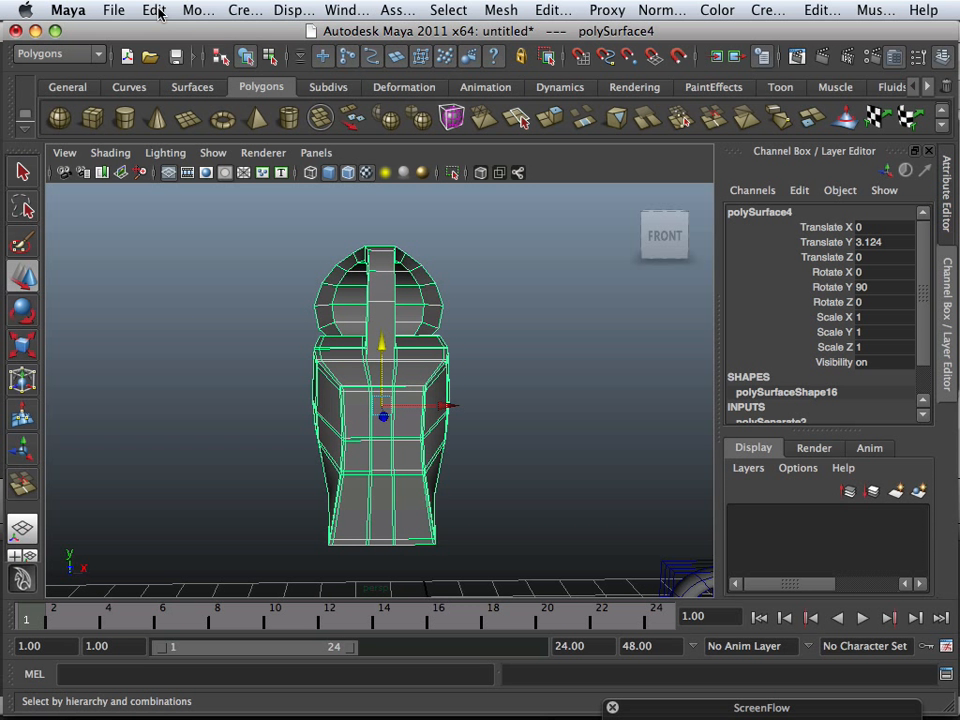
pyautogui.click(152, 11)
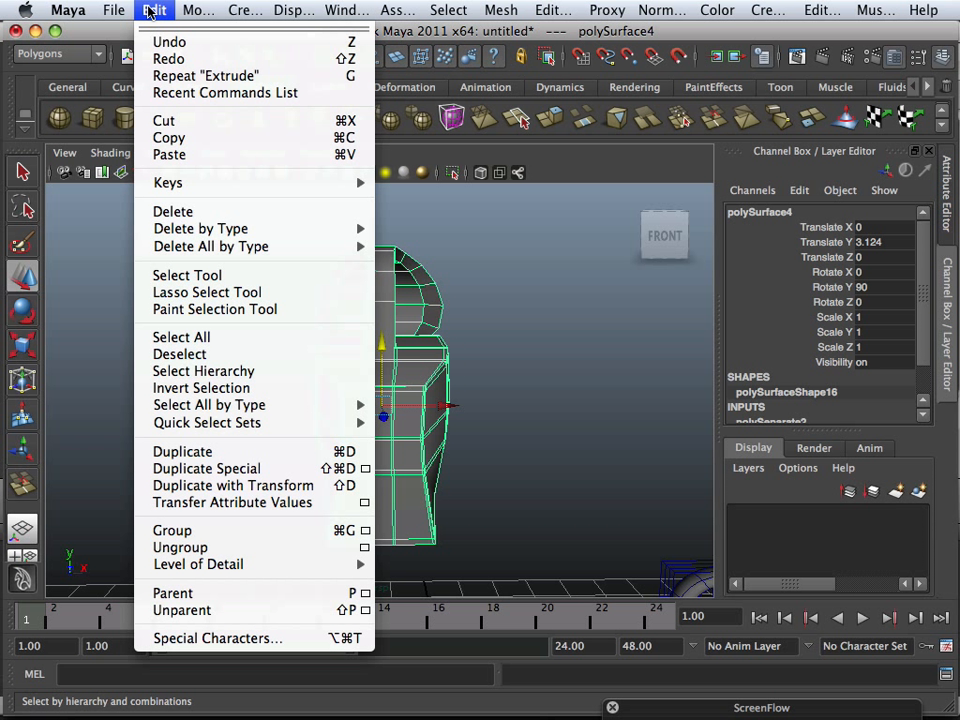
pyautogui.moveTo(185, 11)
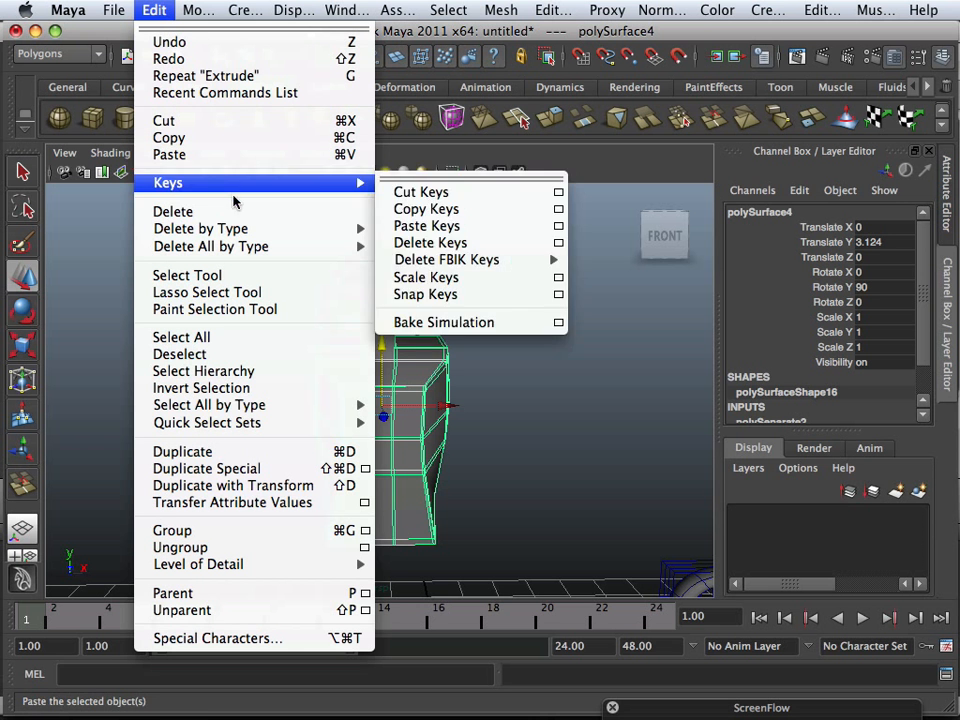
pyautogui.moveTo(257, 229)
pyautogui.click(426, 235)
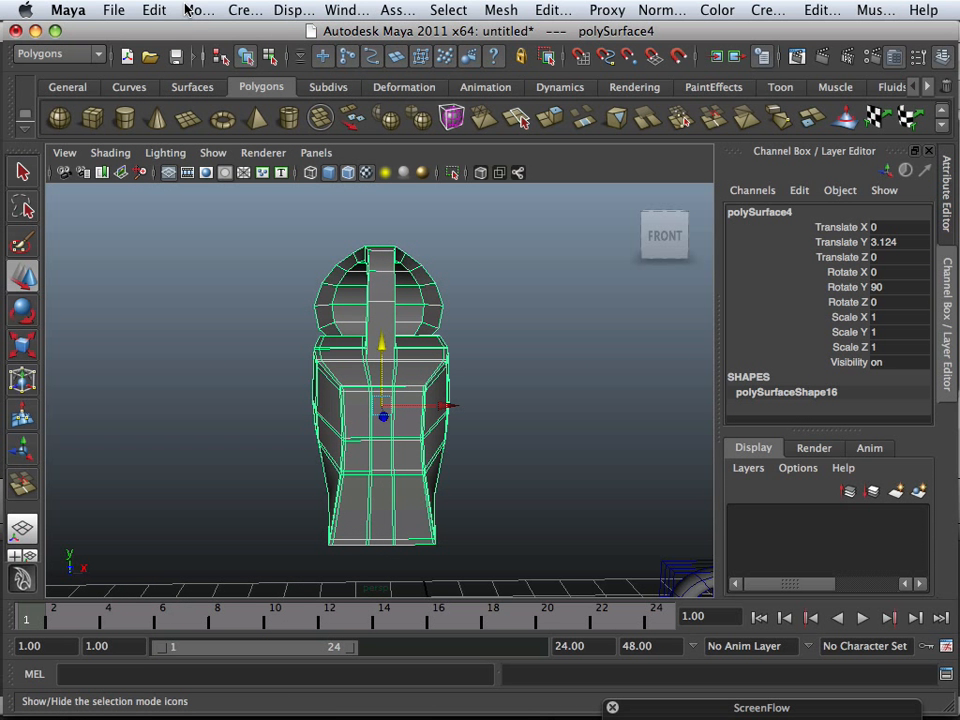
pyautogui.click(186, 8)
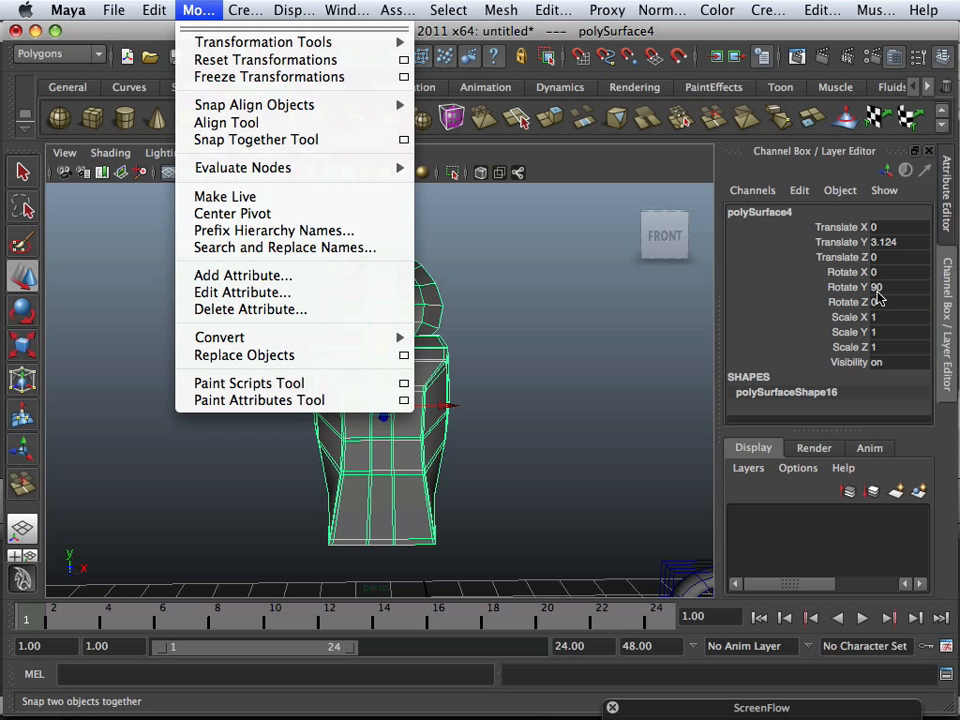
pyautogui.click(251, 82)
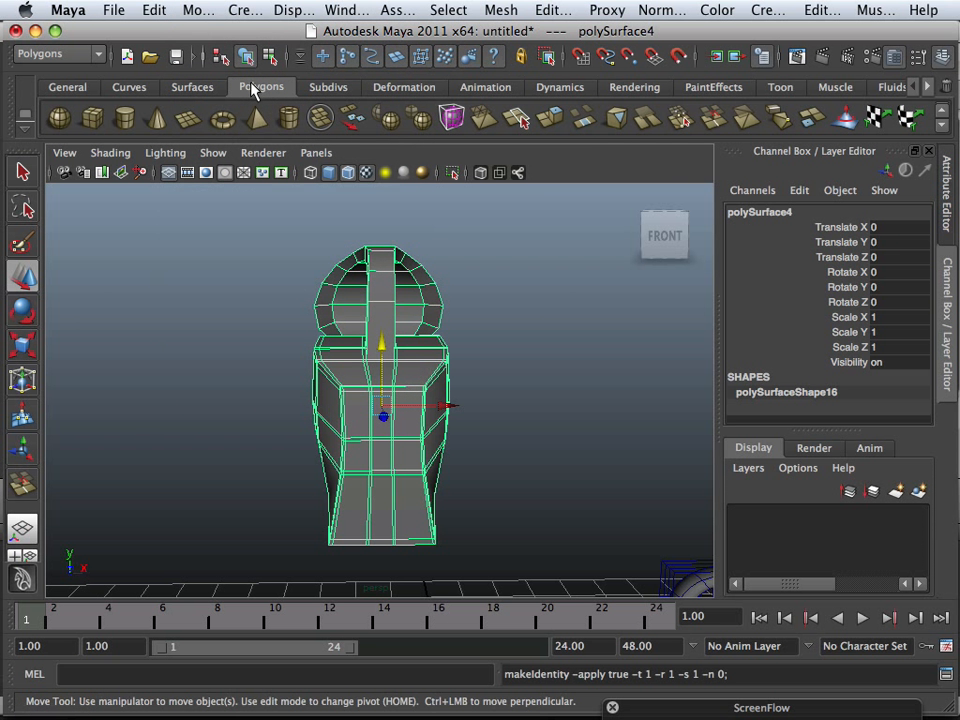
# Examine the mesh's handle and the top of its block from the front and the side.
pyautogui.scroll(-4, 446, 292)
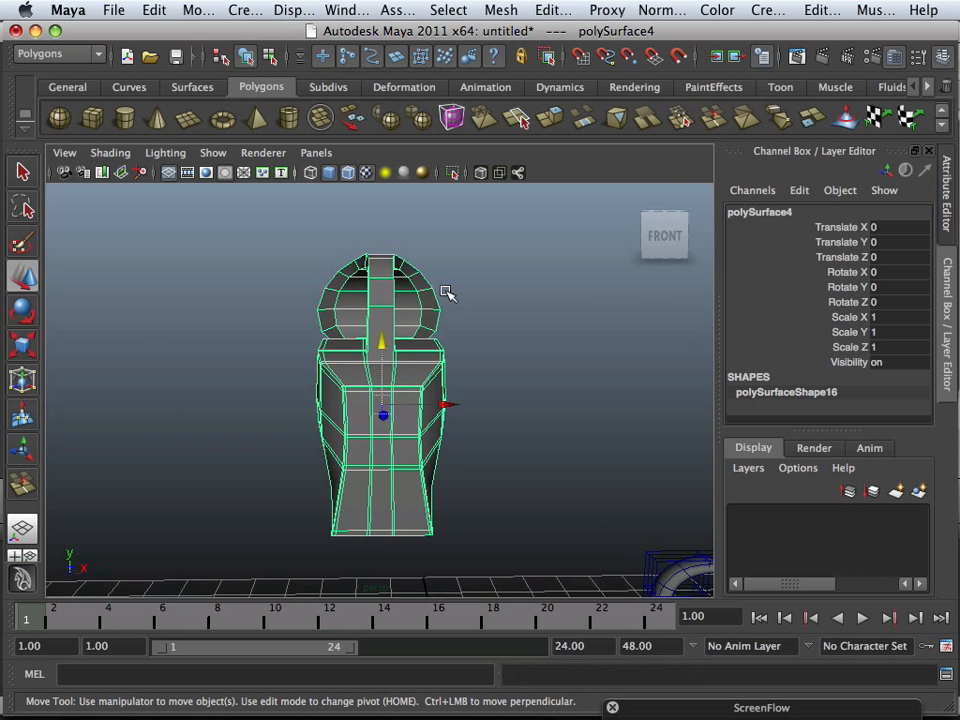
pyautogui.keyDown('alt'); pyautogui.moveTo(441, 300); pyautogui.dragTo(318, 342); pyautogui.keyUp('alt')
pyautogui.keyDown('alt'); pyautogui.moveTo(318, 342); pyautogui.dragTo(455, 375, button='right'); pyautogui.keyUp('alt')
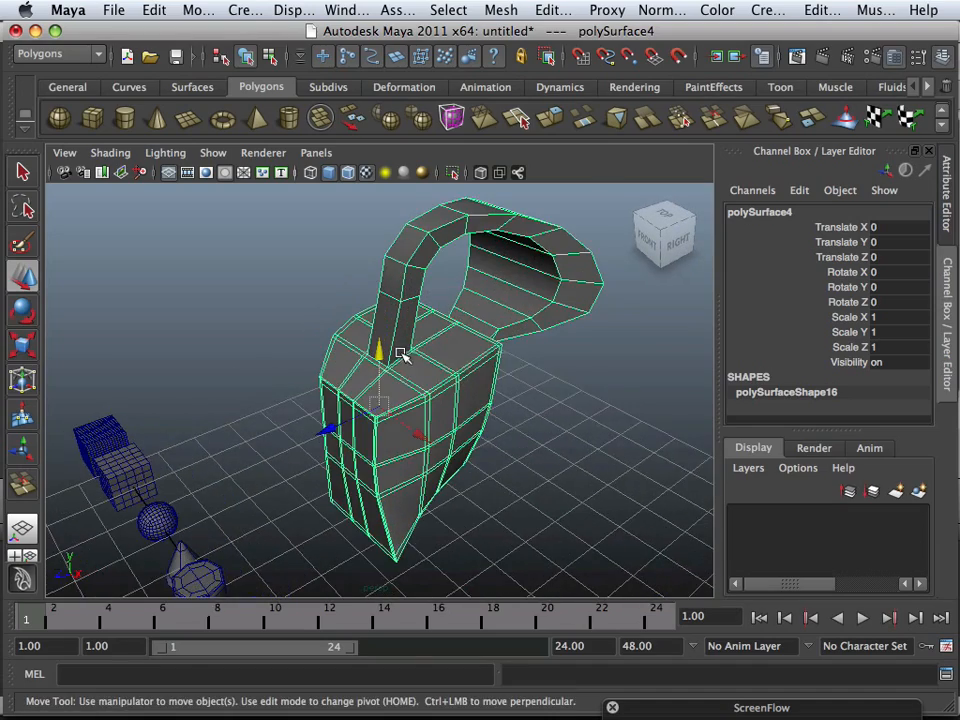
pyautogui.keyDown('alt'); pyautogui.moveTo(402, 354); pyautogui.dragTo(497, 322); pyautogui.keyUp('alt')
pyautogui.keyDown('alt'); pyautogui.moveTo(348, 336); pyautogui.dragTo(390, 332); pyautogui.keyUp('alt')
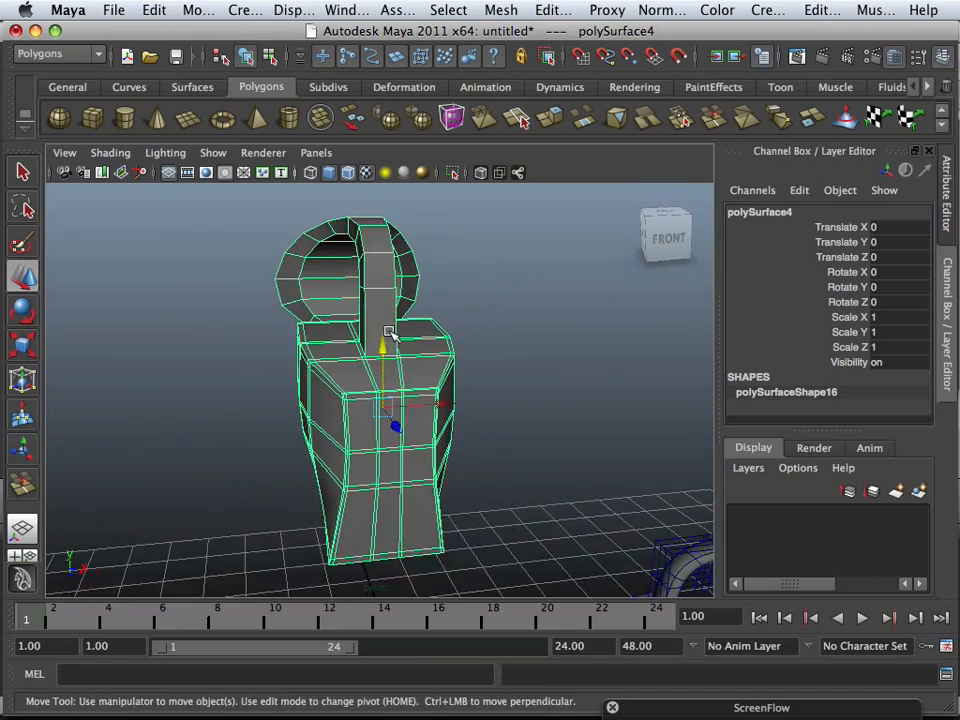
pyautogui.keyDown('alt'); pyautogui.moveTo(390, 332); pyautogui.dragTo(478, 379, button='right'); pyautogui.keyUp('alt')
pyautogui.keyDown('alt'); pyautogui.moveTo(478, 379); pyautogui.dragTo(371, 396); pyautogui.keyUp('alt')
pyautogui.scroll(-2, 455, 371)
pyautogui.keyDown('alt'); pyautogui.moveTo(435, 338); pyautogui.dragTo(360, 408); pyautogui.keyUp('alt')
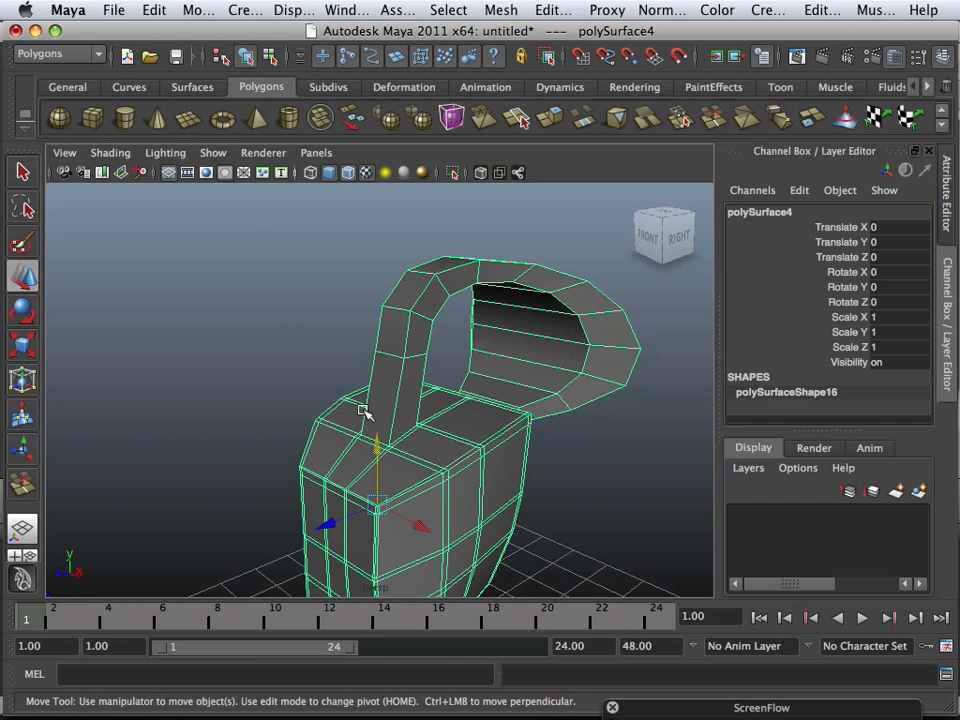
# Select the handle's outer faces in face mode, from its front base on the block up over the arch.
pyautogui.rightClick(376, 413)
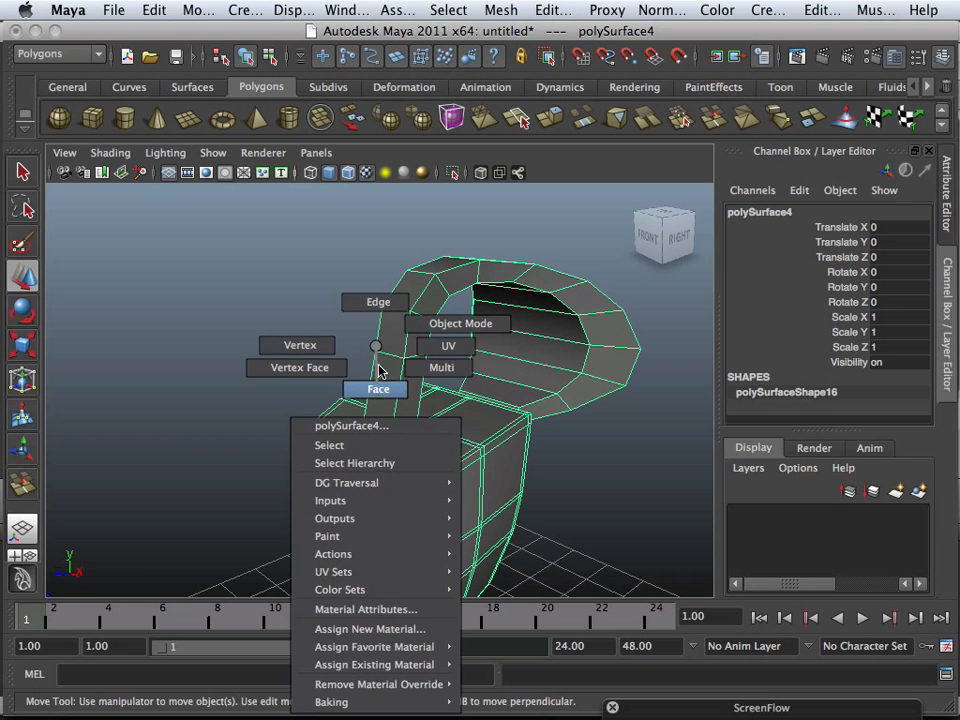
pyautogui.click(380, 305)
pyautogui.keyDown('alt'); pyautogui.moveTo(420, 407); pyautogui.dragTo(405, 366); pyautogui.keyUp('alt')
pyautogui.rightClick(392, 407)
pyautogui.click(385, 389)
pyautogui.click(385, 397)
pyautogui.keyDown('shift'); pyautogui.click(398, 336); pyautogui.keyUp('shift')
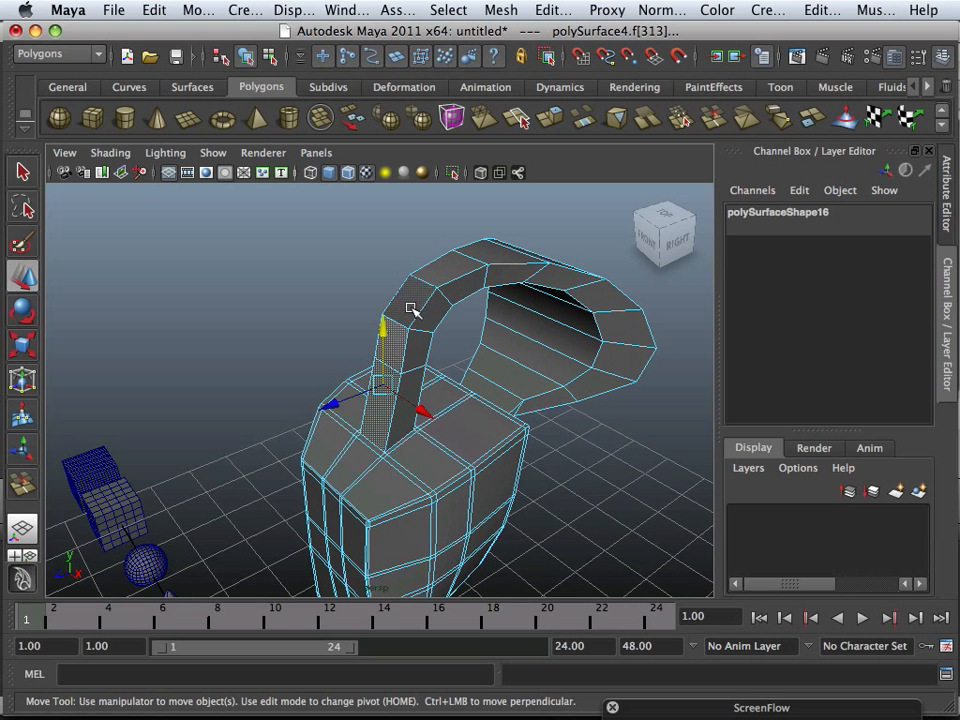
pyautogui.keyDown('shift'); pyautogui.click(410, 309); pyautogui.keyUp('shift')
pyautogui.keyDown('alt'); pyautogui.moveTo(410, 309); pyautogui.dragTo(454, 315); pyautogui.keyUp('alt')
pyautogui.keyDown('shift'); pyautogui.click(454, 315); pyautogui.keyUp('shift')
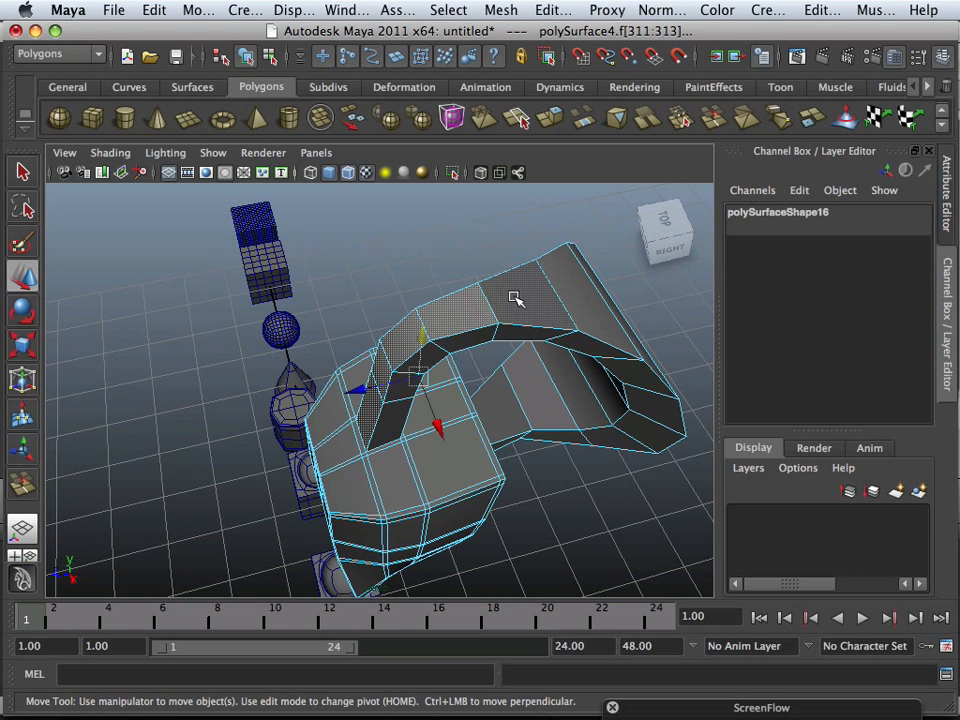
pyautogui.keyDown('shift'); pyautogui.click(585, 304); pyautogui.keyUp('shift')
pyautogui.keyDown('shift'); pyautogui.click(585, 304); pyautogui.keyUp('shift')
# Add the handle's remaining outer faces to the selection, down the wide back and along the underside to the block.
pyautogui.keyDown('alt'); pyautogui.moveTo(595, 365); pyautogui.dragTo(440, 318); pyautogui.keyUp('alt')
pyautogui.keyDown('shift'); pyautogui.click(536, 403); pyautogui.keyUp('shift')
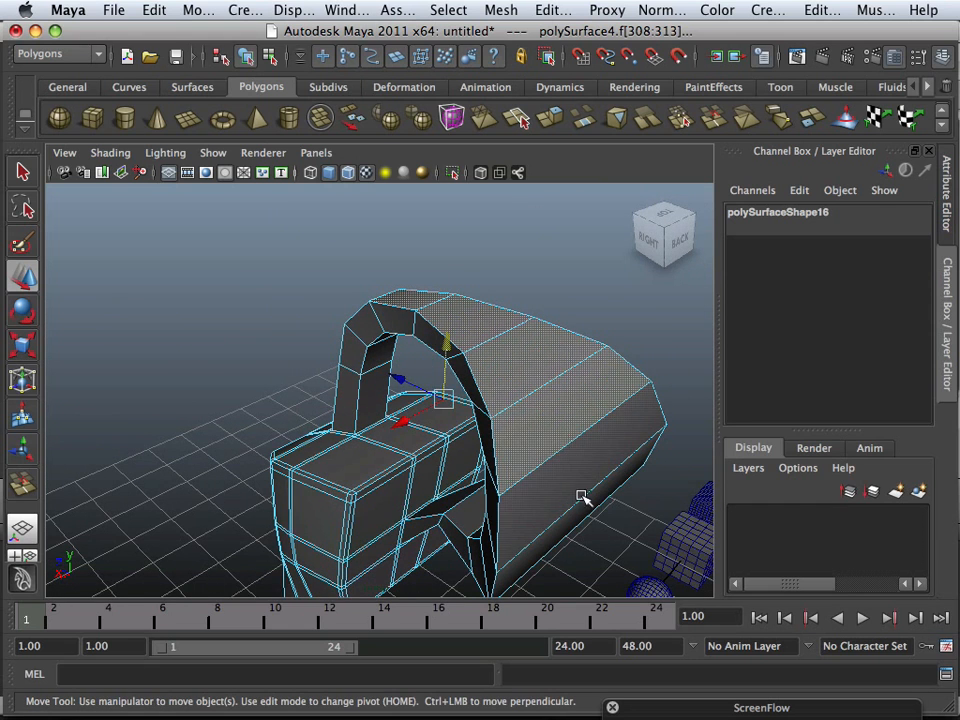
pyautogui.keyDown('alt'); pyautogui.moveTo(581, 497); pyautogui.dragTo(540, 423); pyautogui.keyUp('alt')
pyautogui.keyDown('shift'); pyautogui.click(510, 238); pyautogui.keyUp('shift')
pyautogui.keyDown('shift'); pyautogui.click(508, 267); pyautogui.keyUp('shift')
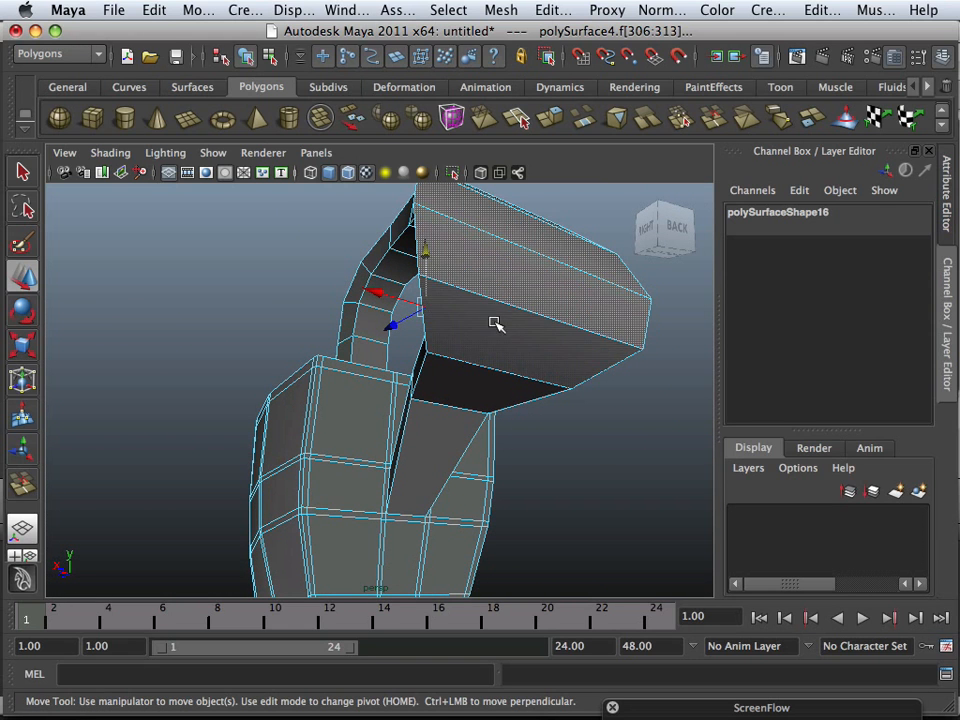
pyautogui.keyDown('shift'); pyautogui.click(495, 349); pyautogui.keyUp('shift')
pyautogui.keyDown('shift'); pyautogui.click(474, 387); pyautogui.keyUp('shift')
pyautogui.keyDown('shift'); pyautogui.click(435, 452); pyautogui.keyUp('shift')
# Examine the selected outer handle faces in the perspective, front and side views.
pyautogui.keyDown('alt'); pyautogui.moveTo(435, 452); pyautogui.dragTo(326, 486, button='right'); pyautogui.keyUp('alt')
pyautogui.keyDown('alt'); pyautogui.moveTo(370, 481); pyautogui.dragTo(605, 596); pyautogui.keyUp('alt')
pyautogui.keyDown('alt'); pyautogui.moveTo(522, 451); pyautogui.dragTo(465, 403); pyautogui.keyUp('alt')
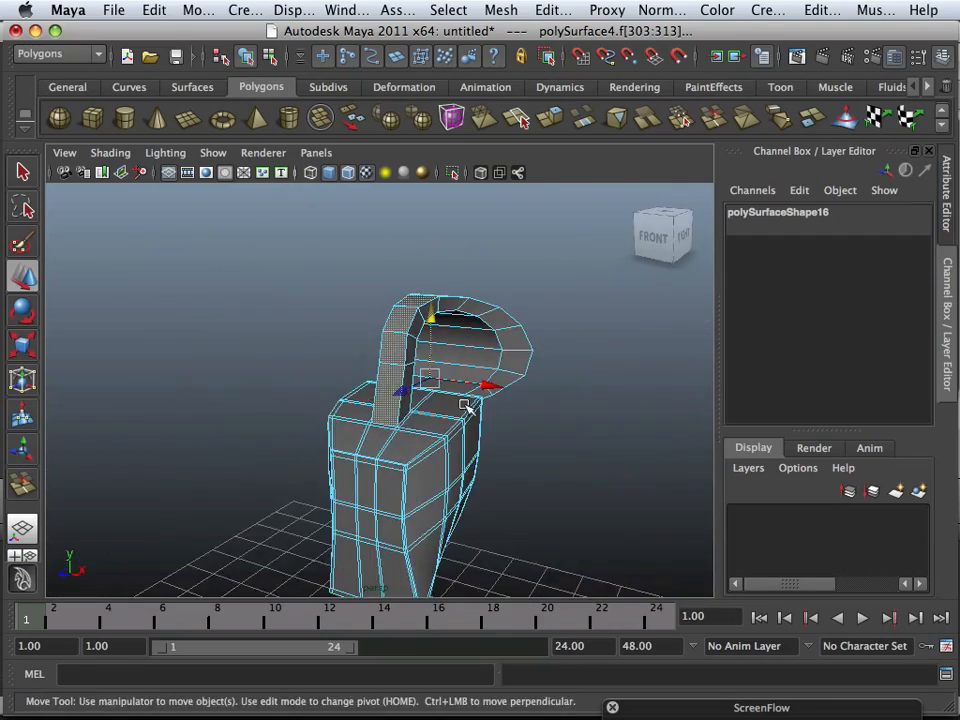
pyautogui.scroll(3, 355, 400)
pyautogui.keyDown('alt'); pyautogui.moveTo(358, 401); pyautogui.dragTo(424, 450); pyautogui.keyUp('alt')
pyautogui.press('space')
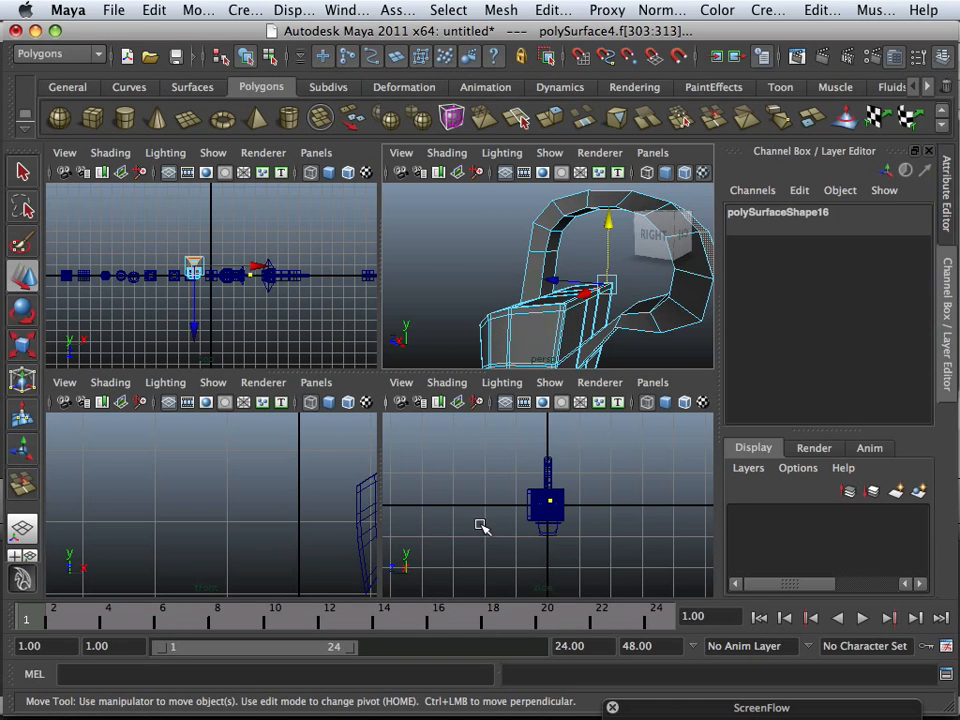
pyautogui.press('space')
pyautogui.scroll(-5, 317, 516)
pyautogui.keyDown('alt'); pyautogui.moveTo(421, 410); pyautogui.dragTo(409, 540, button='middle'); pyautogui.keyUp('alt')
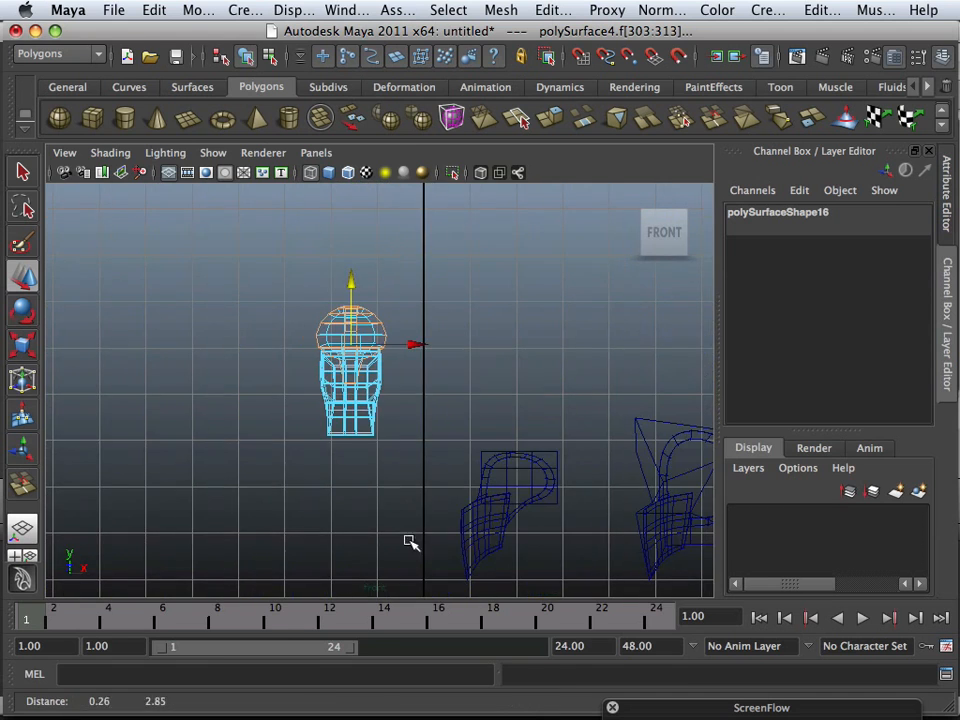
pyautogui.press('space')
pyautogui.press('space')
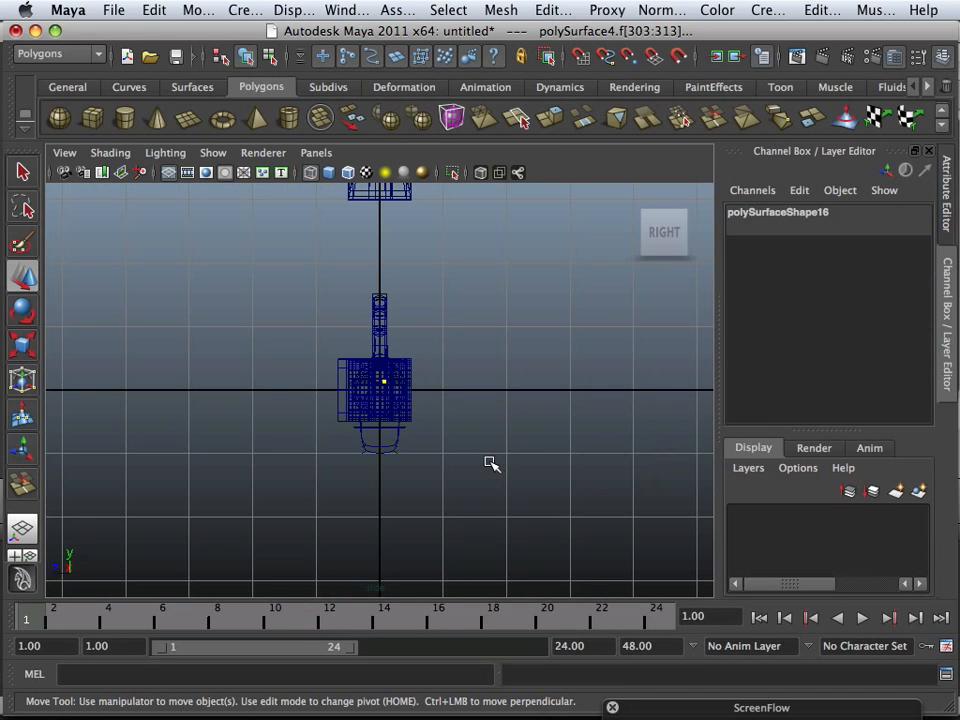
pyautogui.press('f')
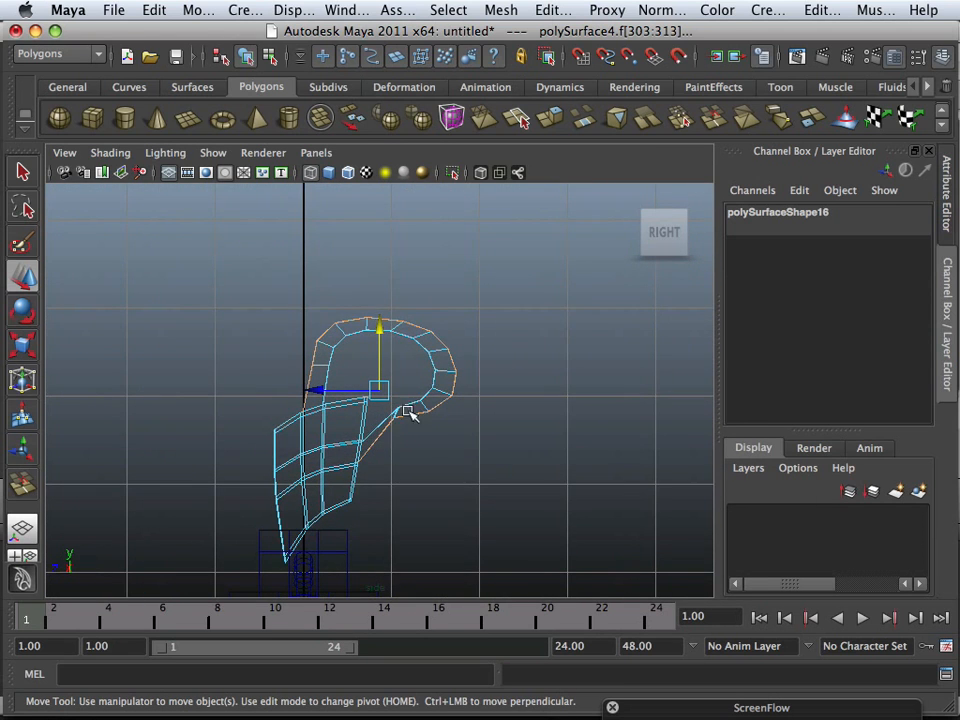
pyautogui.press('space')
pyautogui.press('space')
# Select one crosswise edge on the handle's wide outer surface and extend the selection to its edge ring.
pyautogui.keyDown('alt'); pyautogui.moveTo(459, 373); pyautogui.dragTo(429, 358); pyautogui.keyUp('alt')
pyautogui.moveTo(429, 352); pyautogui.dragTo(437, 305, button='right')
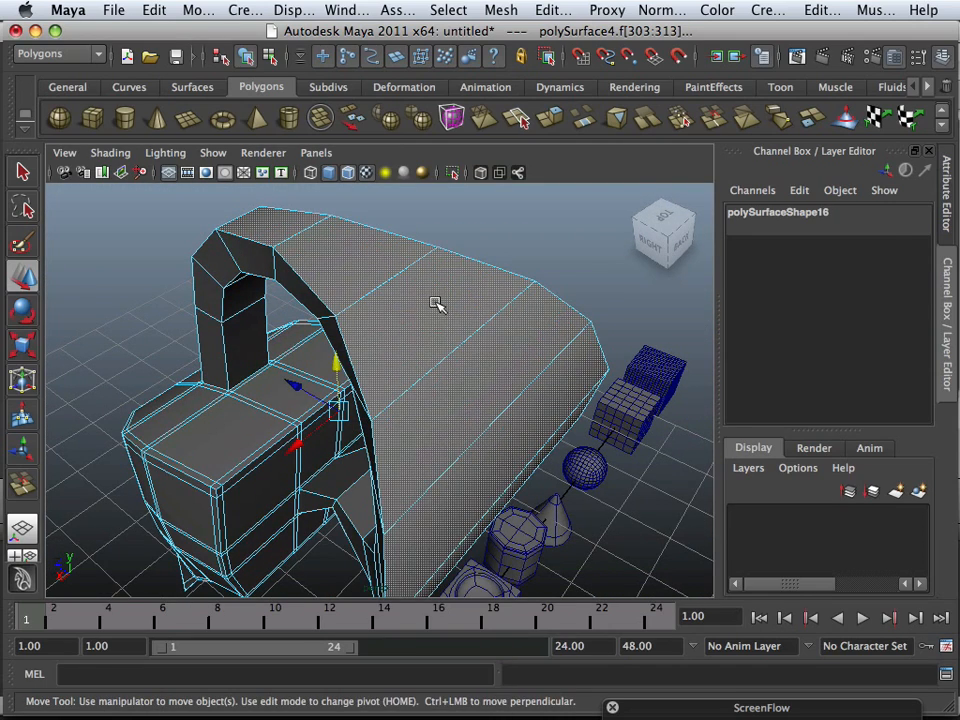
pyautogui.click(452, 352)
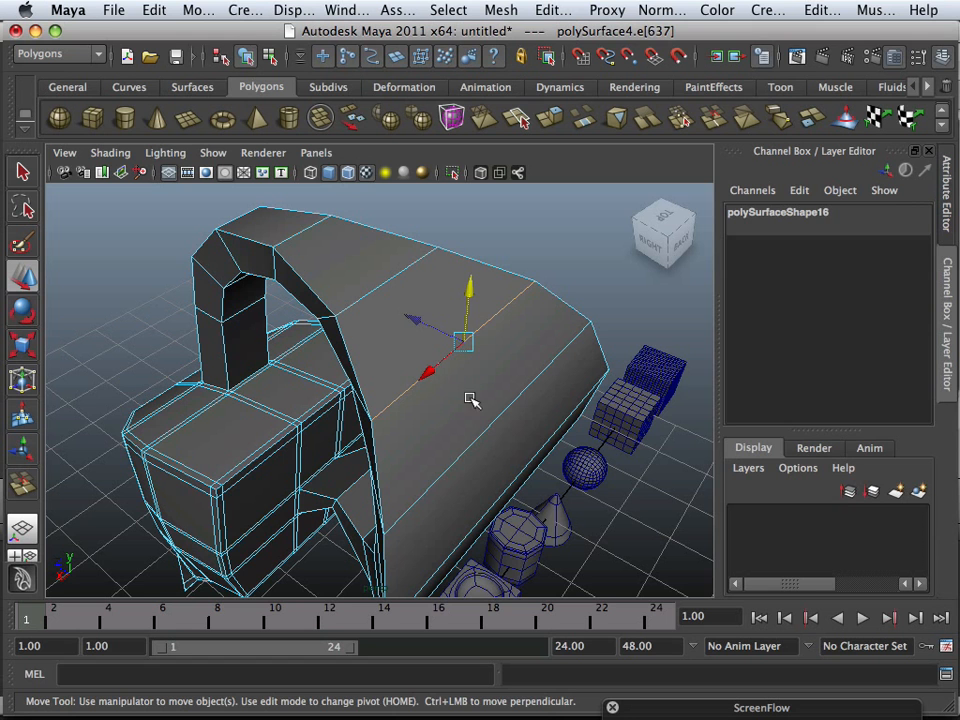
pyautogui.keyDown('alt'); pyautogui.moveTo(471, 399); pyautogui.dragTo(401, 386, button='right'); pyautogui.keyUp('alt')
pyautogui.keyDown('alt'); pyautogui.moveTo(401, 386); pyautogui.dragTo(417, 346); pyautogui.keyUp('alt')
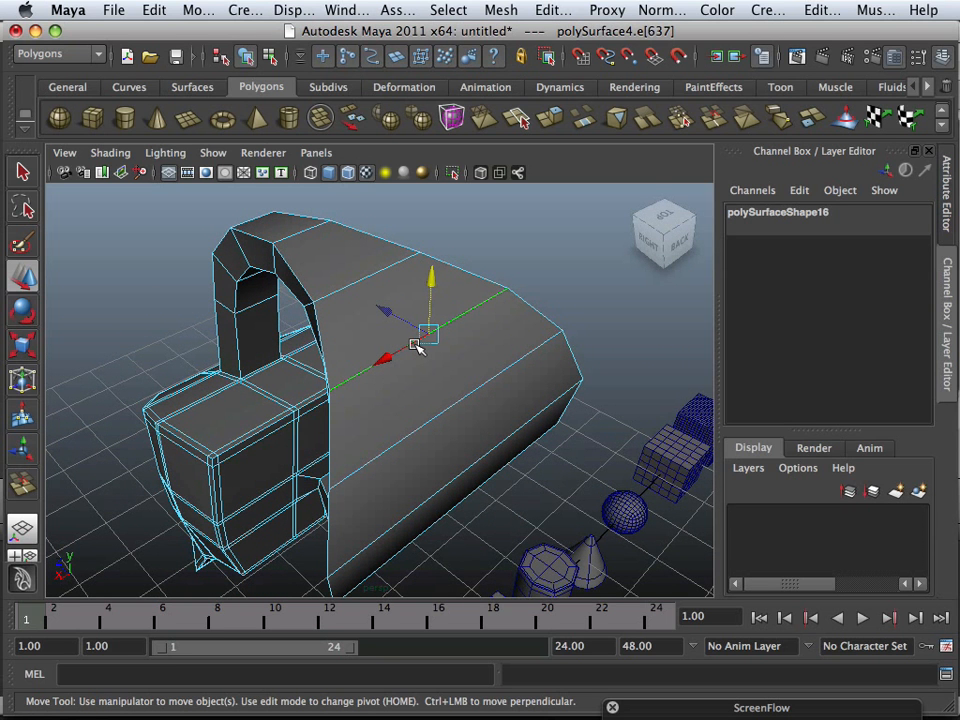
pyautogui.keyDown('ctrl'); pyautogui.rightClick(416, 347); pyautogui.keyUp('ctrl')
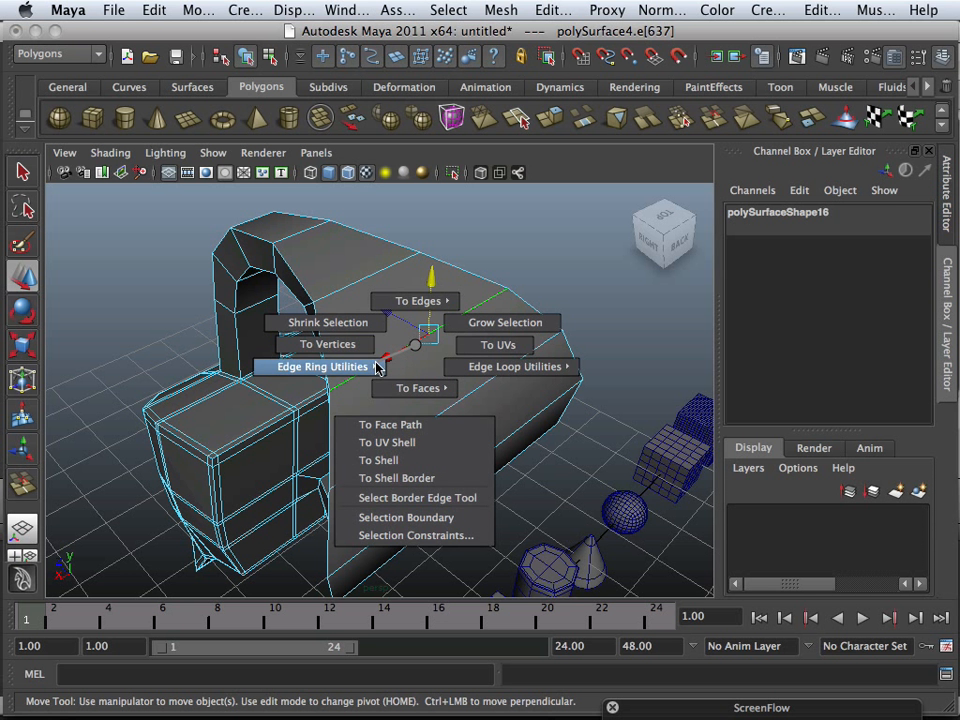
pyautogui.moveTo(372, 367)
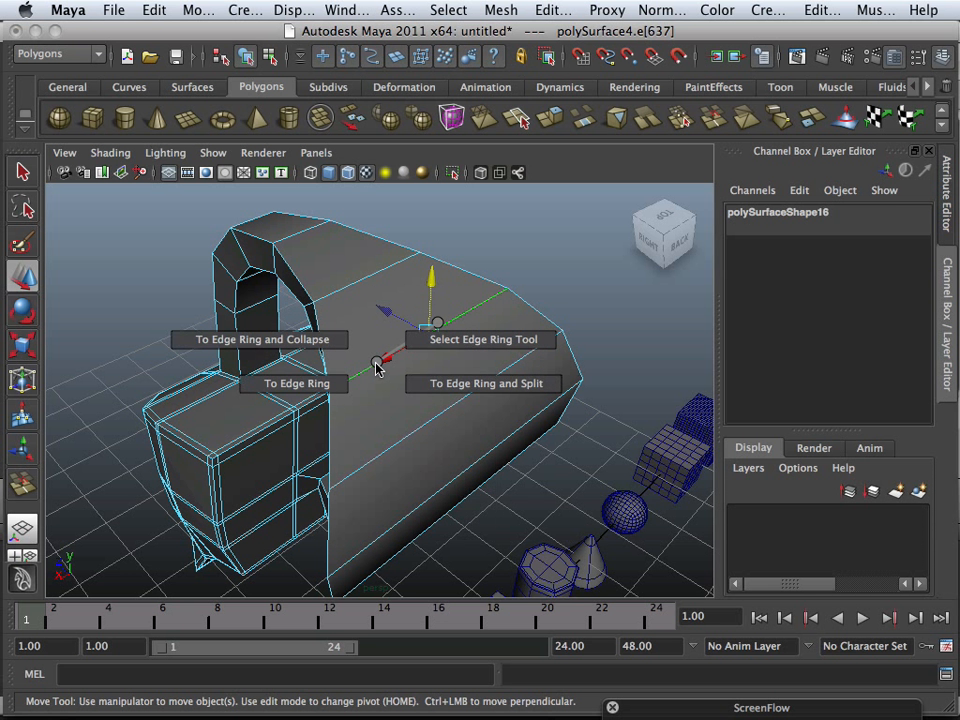
pyautogui.click(308, 390)
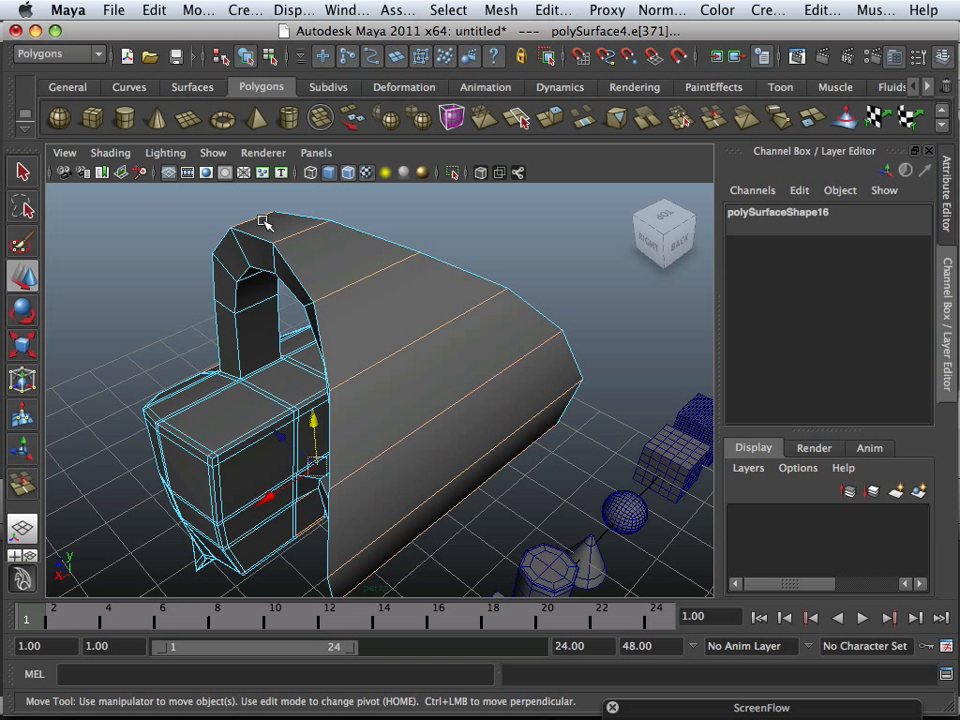
# Convert the selected edge ring to faces and check the resulting strip around the handle and block.
pyautogui.keyDown('ctrl'); pyautogui.rightClick(392, 358); pyautogui.keyUp('ctrl')
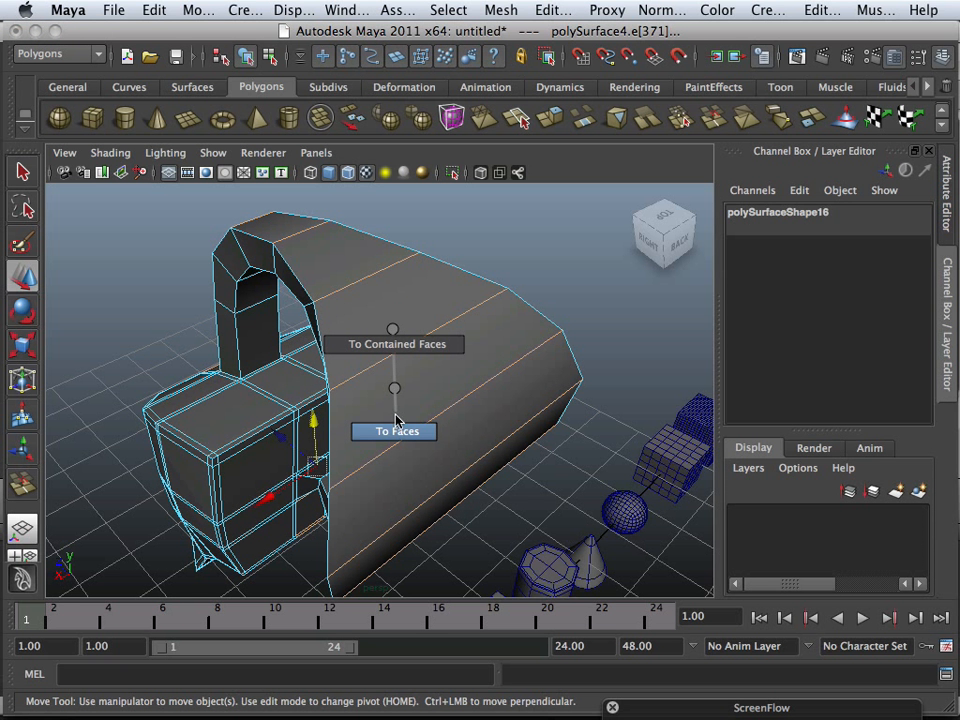
pyautogui.click(393, 406)
pyautogui.keyDown('alt'); pyautogui.moveTo(390, 408); pyautogui.dragTo(343, 321); pyautogui.keyUp('alt')
pyautogui.keyDown('alt'); pyautogui.moveTo(479, 443); pyautogui.dragTo(240, 394); pyautogui.keyUp('alt')
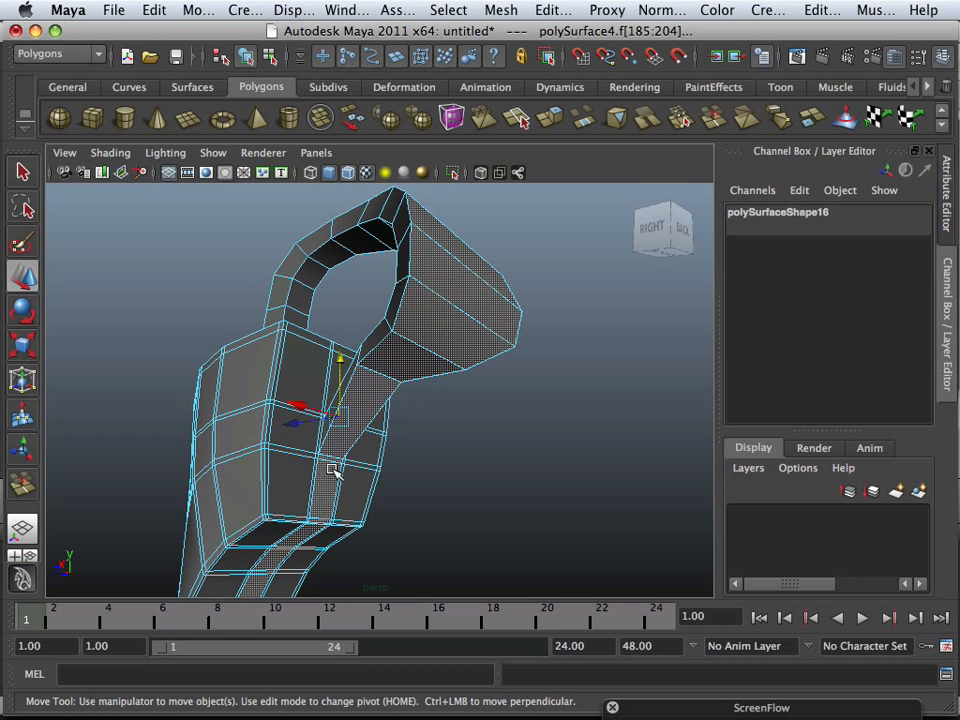
pyautogui.keyDown('alt'); pyautogui.moveTo(335, 472); pyautogui.dragTo(577, 537); pyautogui.keyUp('alt')
# Deselect the block's faces with the Lasso tool in the side view, keeping only the handle's outer faces selected.
pyautogui.press('space')
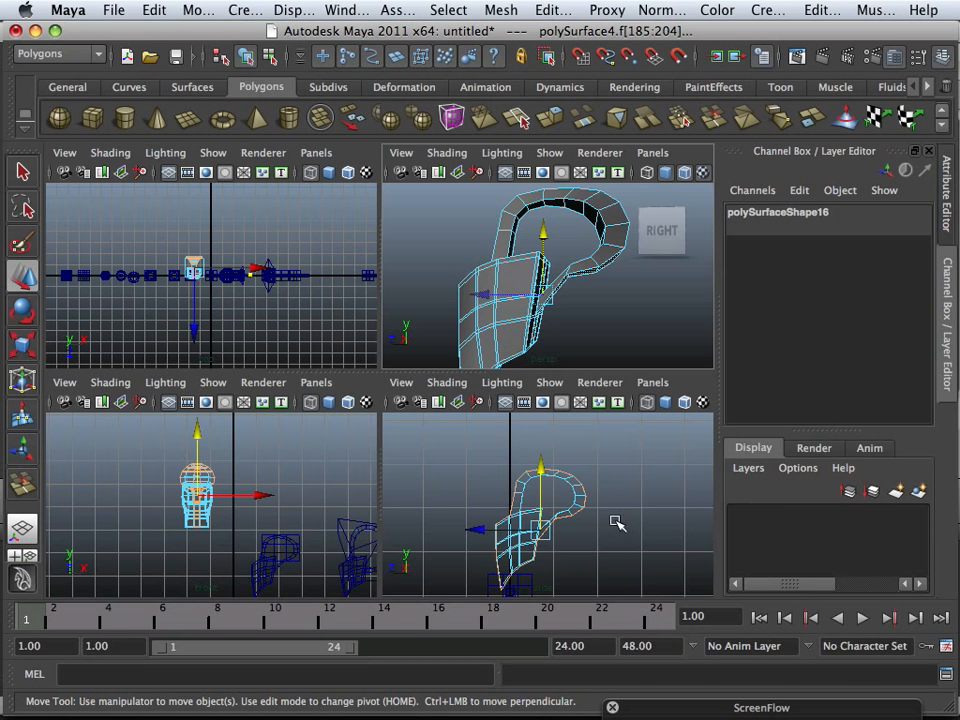
pyautogui.press('space')
pyautogui.scroll(3, 416, 452)
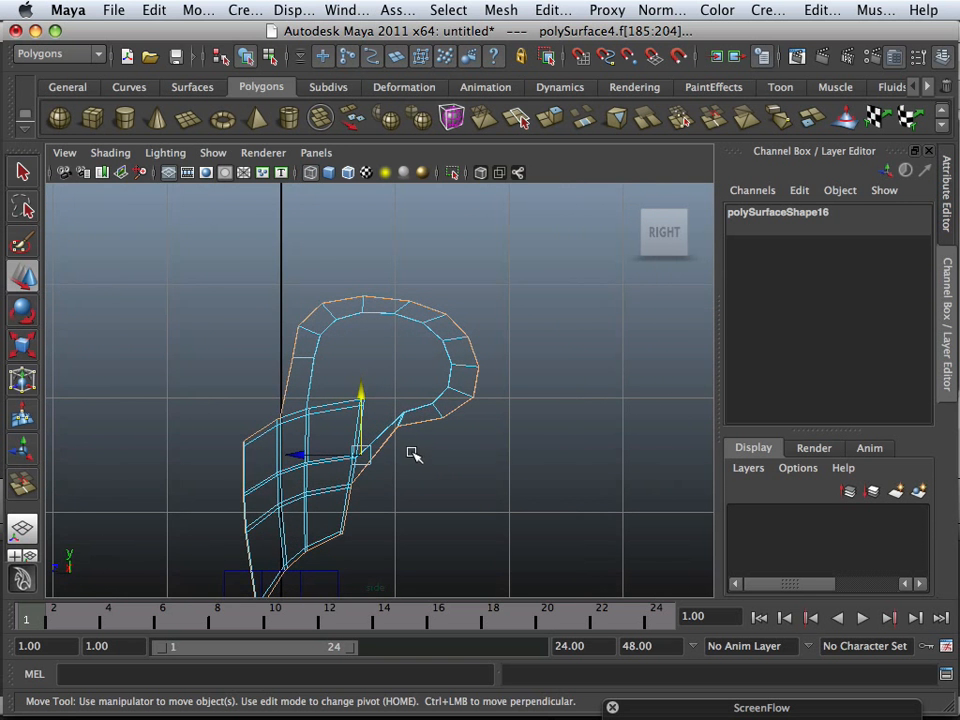
pyautogui.keyDown('alt'); pyautogui.moveTo(414, 454); pyautogui.dragTo(463, 364, button='middle'); pyautogui.keyUp('alt')
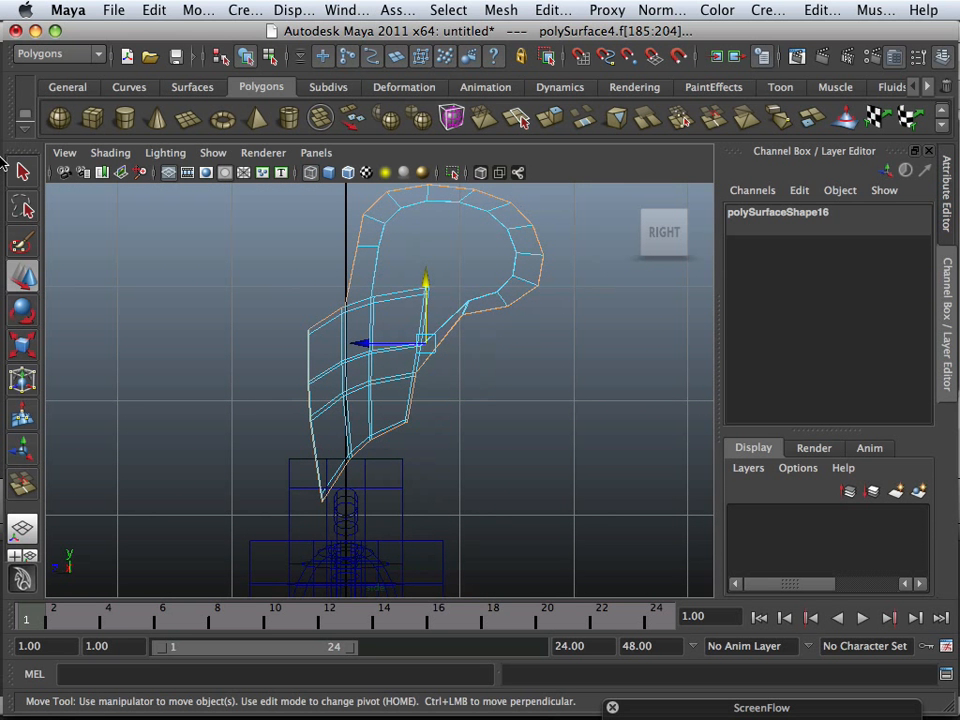
pyautogui.click(23, 208)
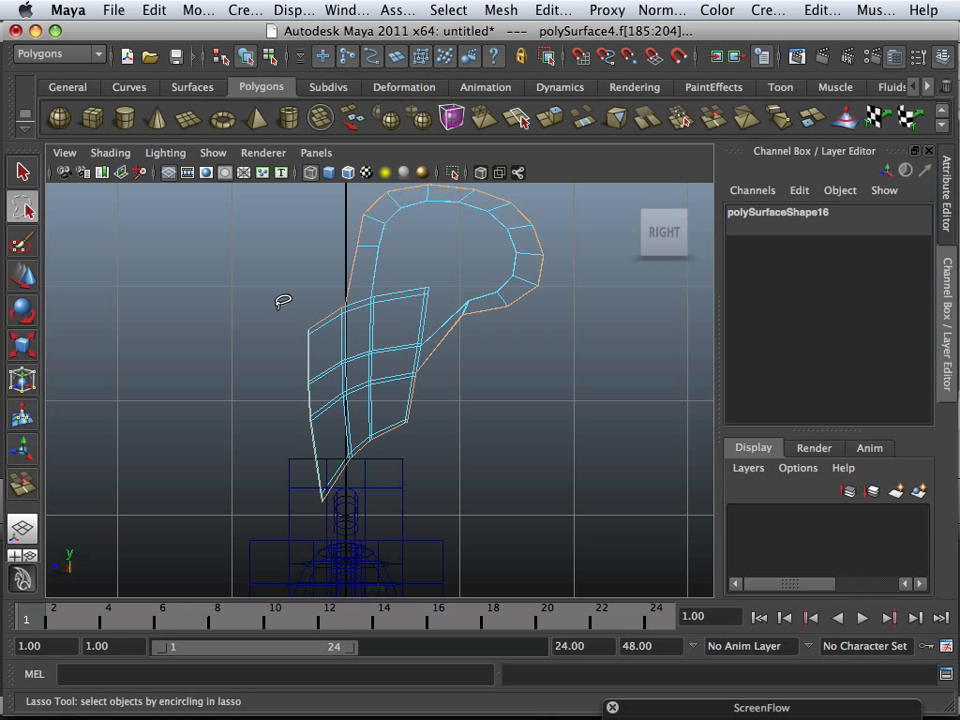
pyautogui.moveTo(283, 301)
pyautogui.mouseDown()
pyautogui.moveTo(240, 390)
pyautogui.moveTo(311, 508)
pyautogui.moveTo(343, 514)
pyautogui.moveTo(415, 484)
pyautogui.moveTo(446, 420)
pyautogui.moveTo(436, 398)
pyautogui.mouseUp()
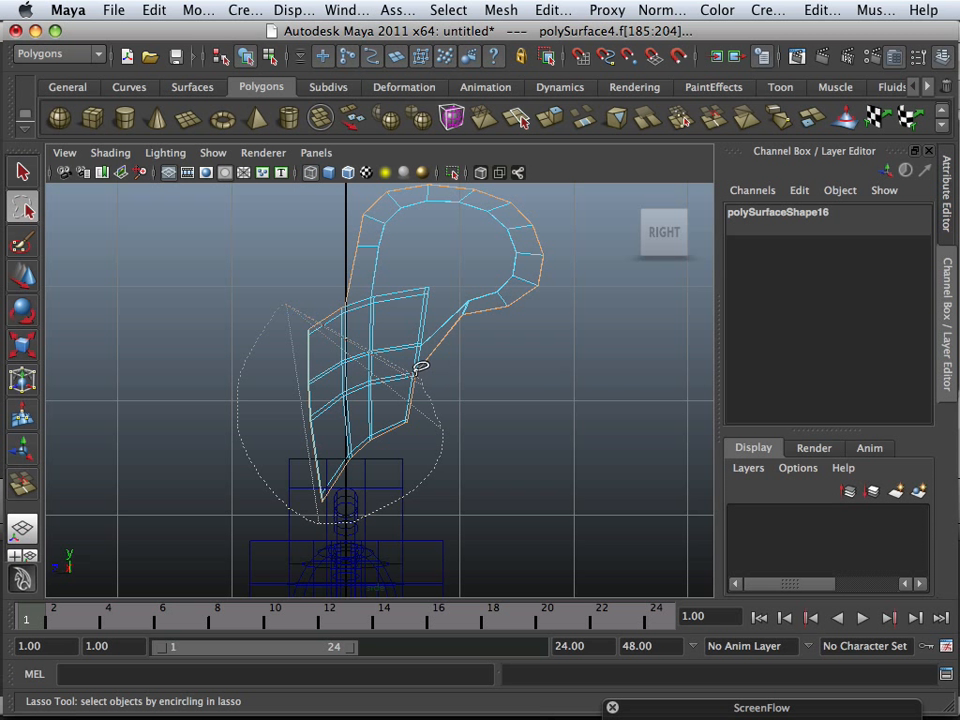
pyautogui.moveTo(336, 292); pyautogui.dragTo(326, 298)
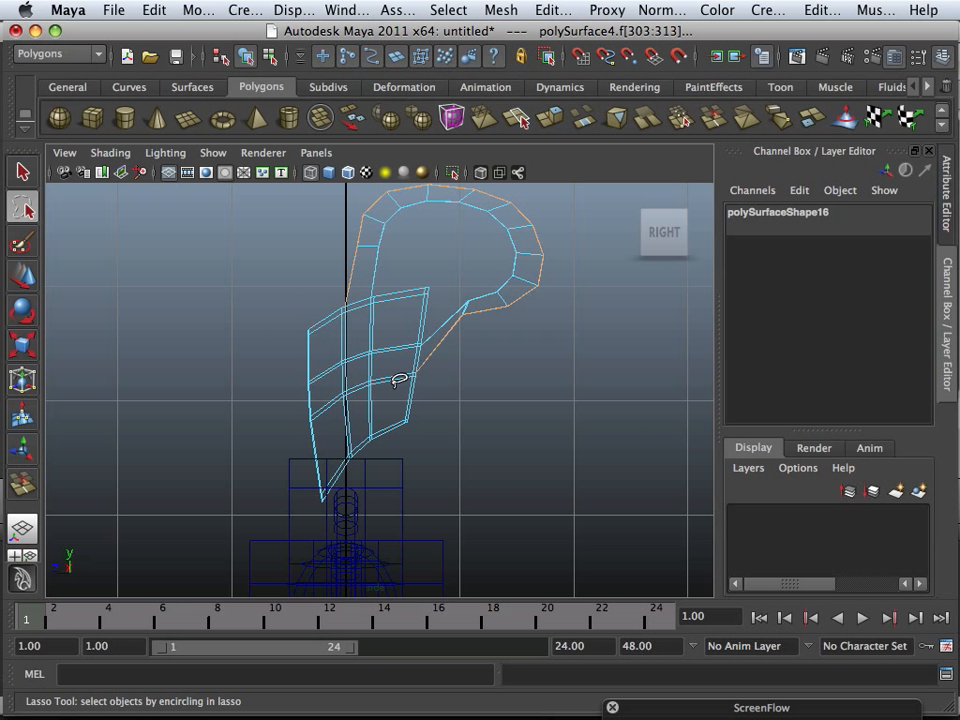
# Check the selected outer handle faces in perspective and duplicate them with Duplicate Face.
pyautogui.scroll(5, 392, 375)
pyautogui.press('space')
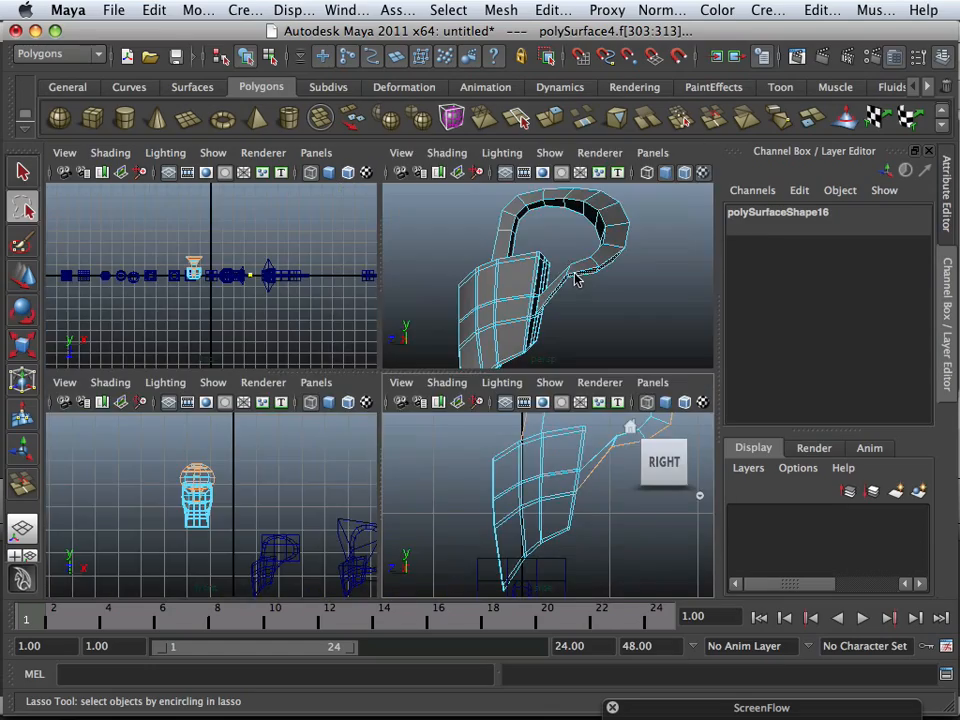
pyautogui.press('space')
pyautogui.keyDown('alt'); pyautogui.moveTo(480, 296); pyautogui.dragTo(347, 424); pyautogui.keyUp('alt')
pyautogui.keyDown('alt'); pyautogui.moveTo(445, 271); pyautogui.dragTo(417, 301); pyautogui.keyUp('alt')
pyautogui.moveTo(442, 425)
pyautogui.keyDown('alt'); pyautogui.mouseDown()
pyautogui.moveTo(343, 429)
pyautogui.moveTo(525, 424)
pyautogui.moveTo(381, 354)
pyautogui.moveTo(346, 398)
pyautogui.moveTo(333, 372)
pyautogui.mouseUp(); pyautogui.keyUp('alt')
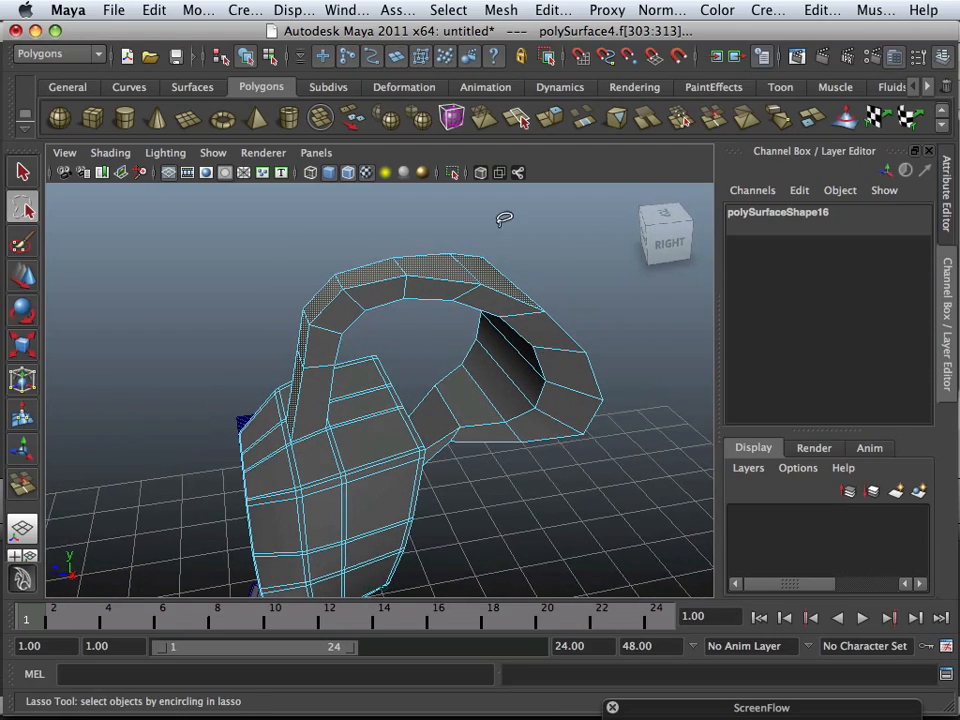
pyautogui.moveTo(420, 271)
pyautogui.keyDown('alt'); pyautogui.mouseDown()
pyautogui.moveTo(435, 336)
pyautogui.moveTo(422, 287)
pyautogui.moveTo(529, 255)
pyautogui.moveTo(466, 311)
pyautogui.moveTo(454, 285)
pyautogui.moveTo(506, 261)
pyautogui.moveTo(478, 283)
pyautogui.moveTo(493, 208)
pyautogui.mouseUp(); pyautogui.keyUp('alt')
pyautogui.click(503, 10)
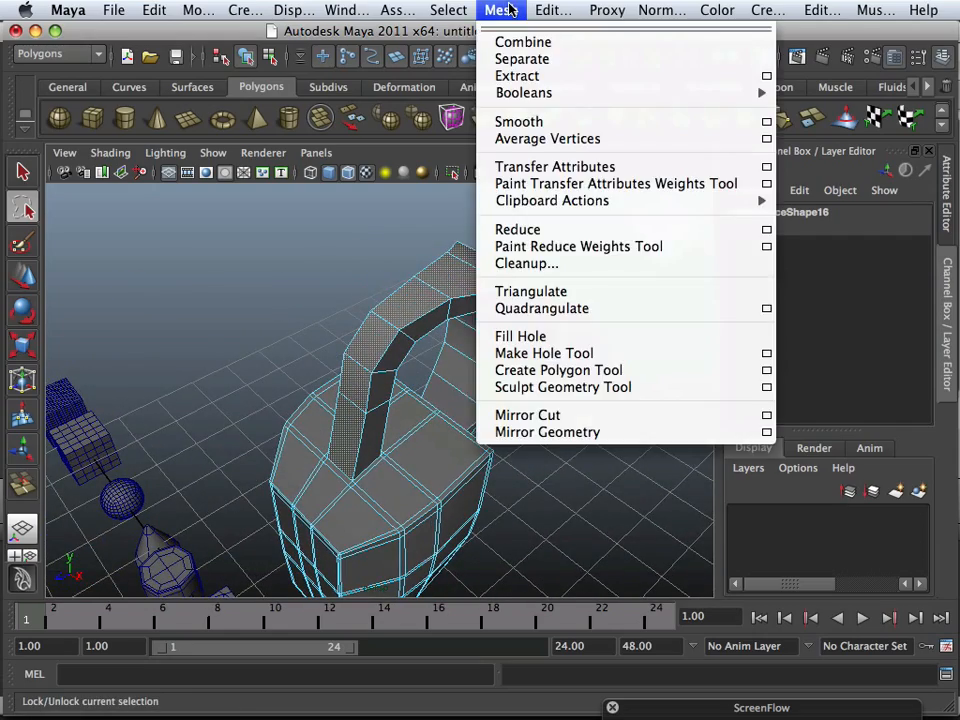
pyautogui.moveTo(550, 10)
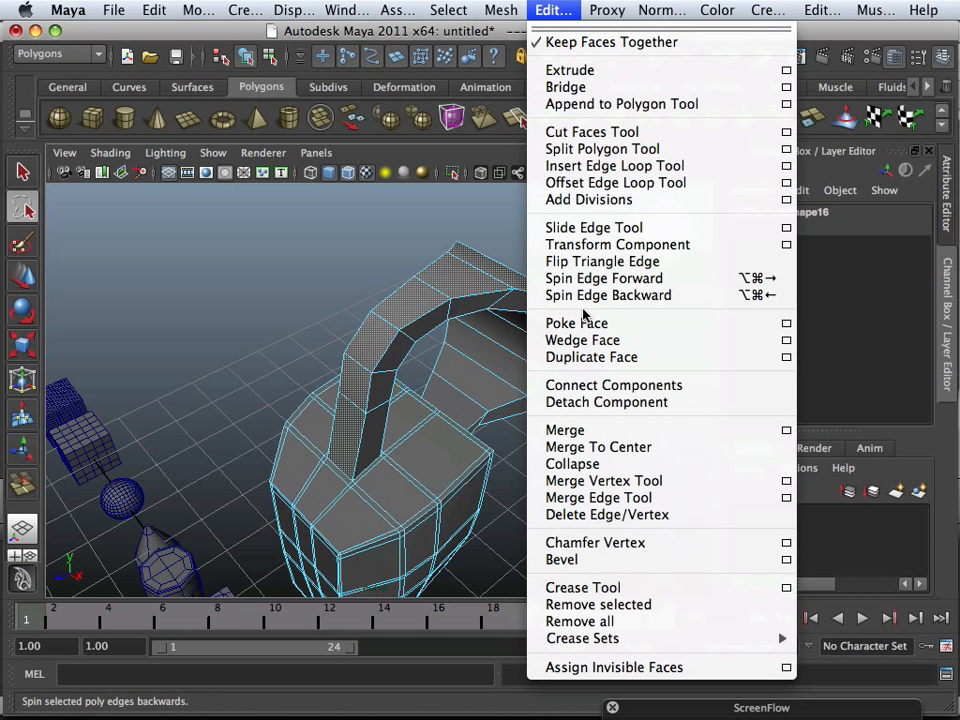
pyautogui.click(582, 362)
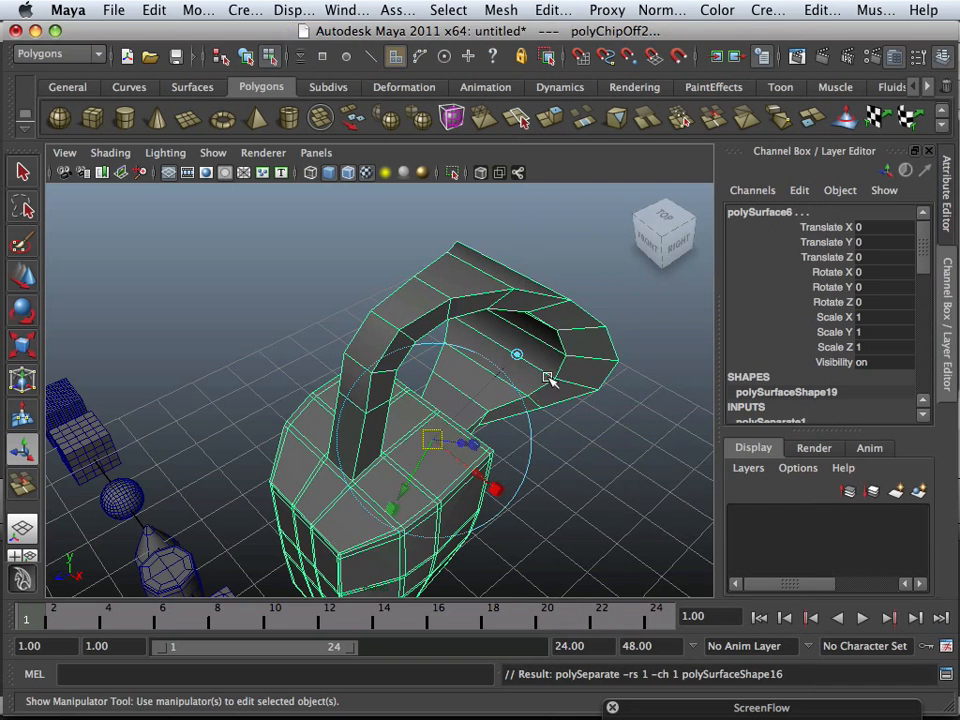
# Offset the duplicated faces a short distance outward from the handle along their local Z axis.
pyautogui.keyDown('alt'); pyautogui.moveTo(546, 377); pyautogui.dragTo(440, 333); pyautogui.keyUp('alt')
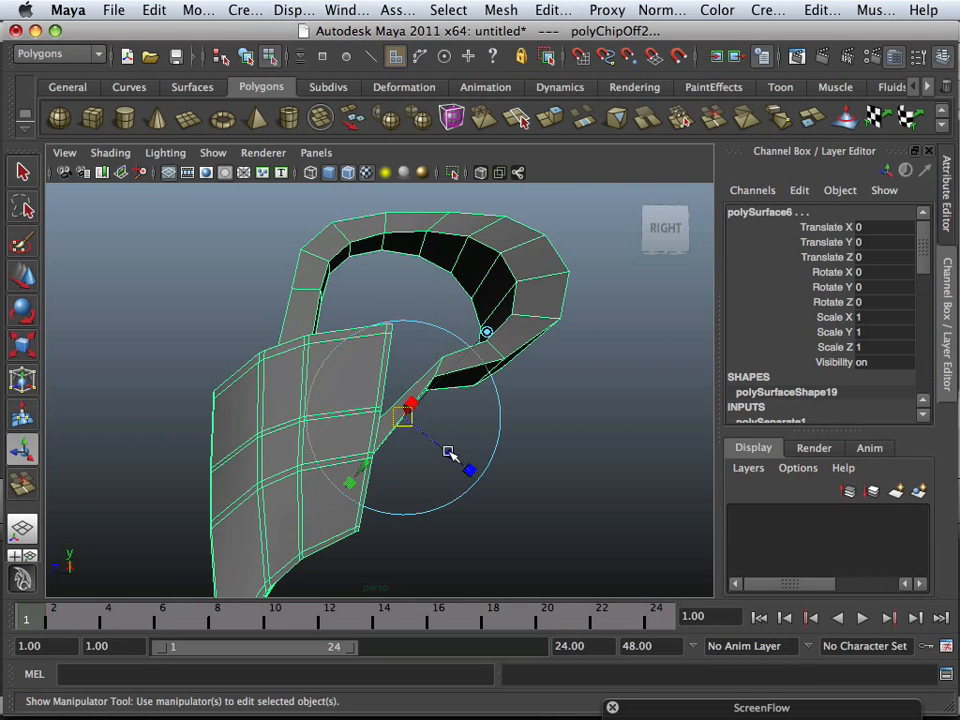
pyautogui.moveTo(448, 453); pyautogui.dragTo(465, 469)
pyautogui.keyDown('alt'); pyautogui.moveTo(555, 466); pyautogui.dragTo(514, 480); pyautogui.keyUp('alt')
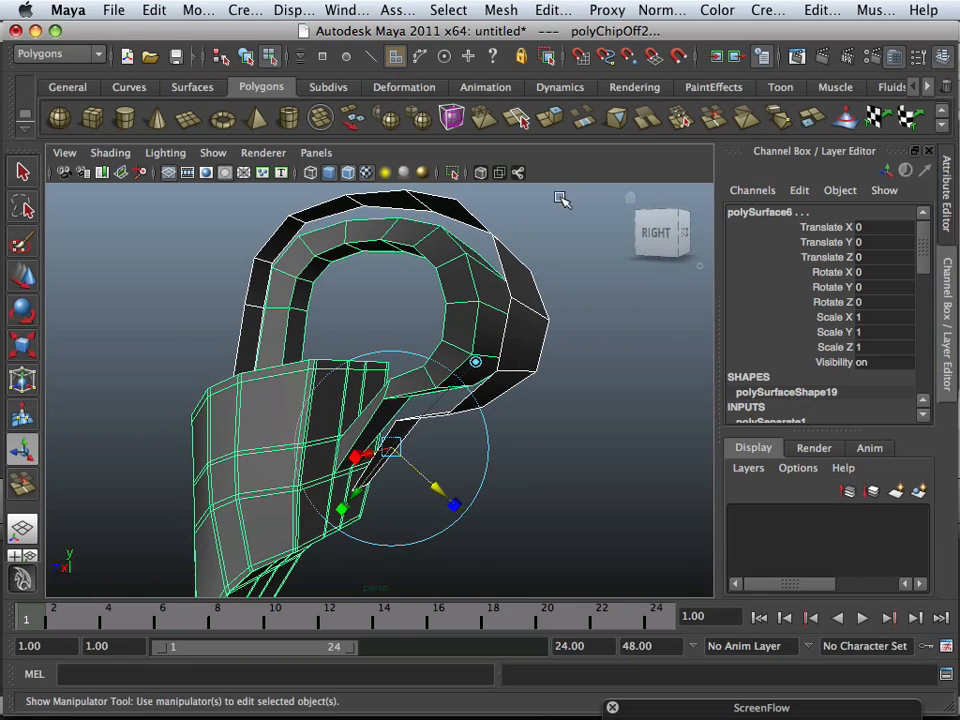
# Extrude the duplicated face strip outward into a thin shell around the handle and deselect it.
pyautogui.rightClick(511, 329)
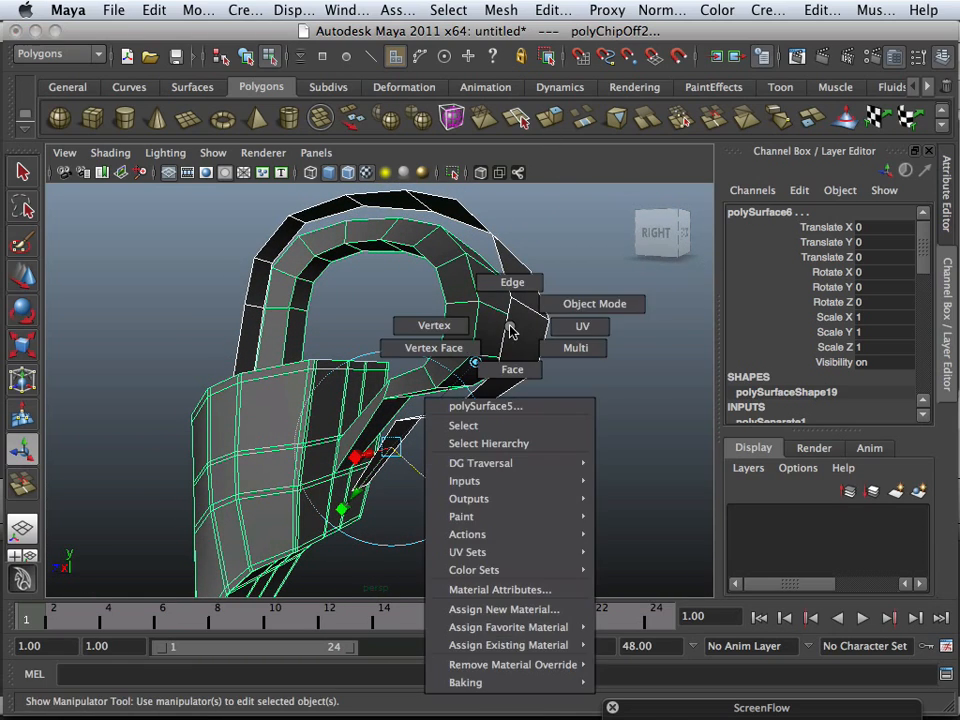
pyautogui.click(596, 303)
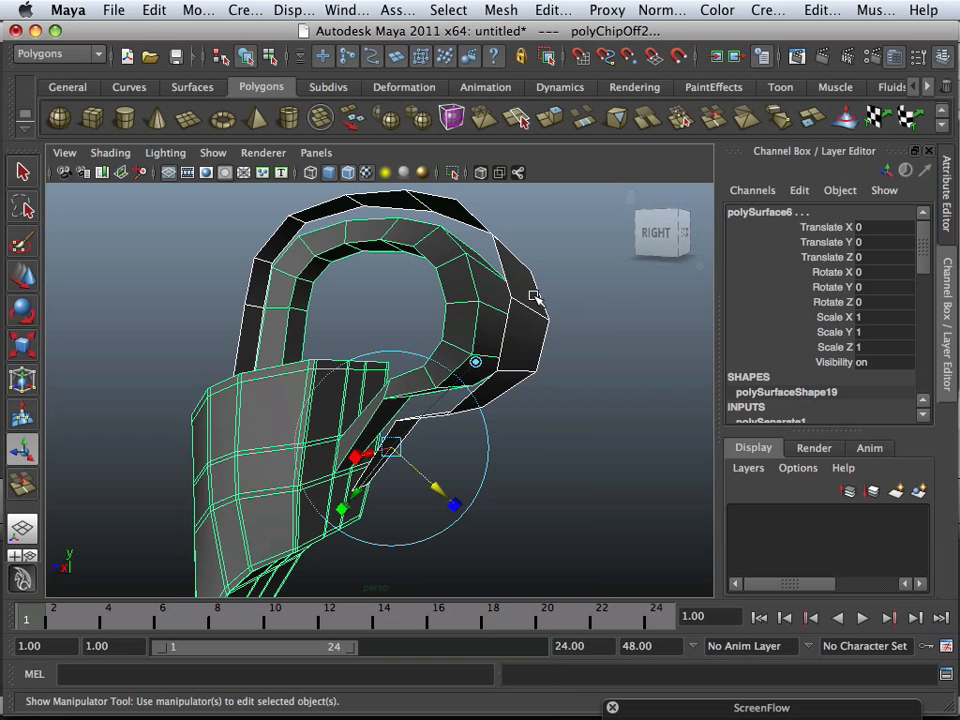
pyautogui.click(555, 117)
pyautogui.moveTo(432, 484); pyautogui.dragTo(438, 493)
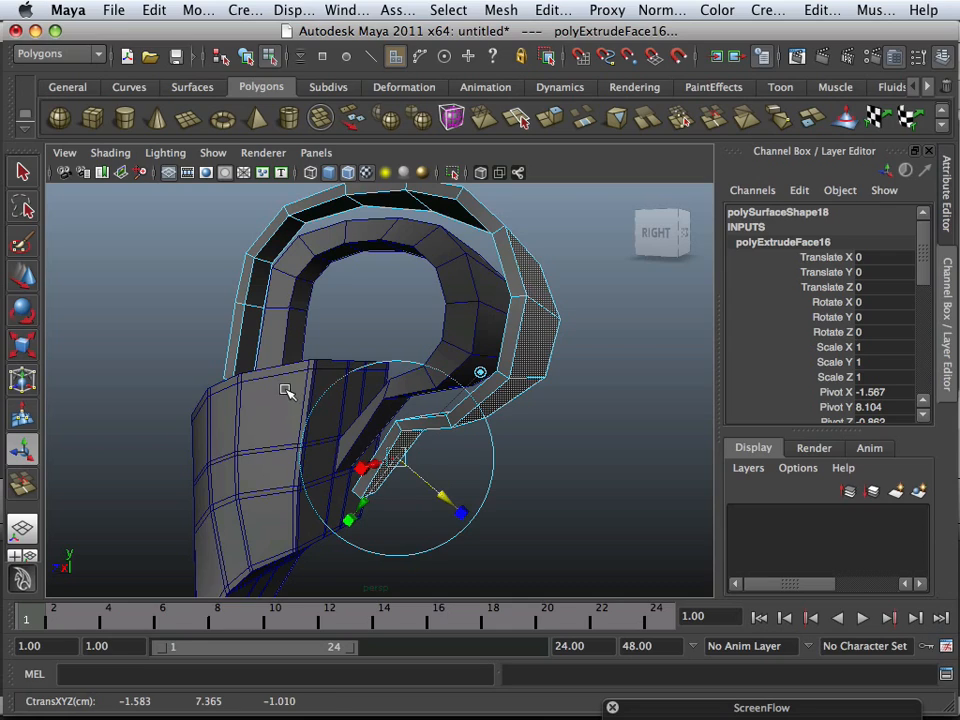
pyautogui.click(177, 358)
# Select the lower rear faces on the block's right side, including the narrow strips between the four large faces.
pyautogui.keyDown('alt'); pyautogui.moveTo(177, 358); pyautogui.dragTo(321, 414); pyautogui.keyUp('alt')
pyautogui.moveTo(321, 345); pyautogui.dragTo(350, 312, button='right')
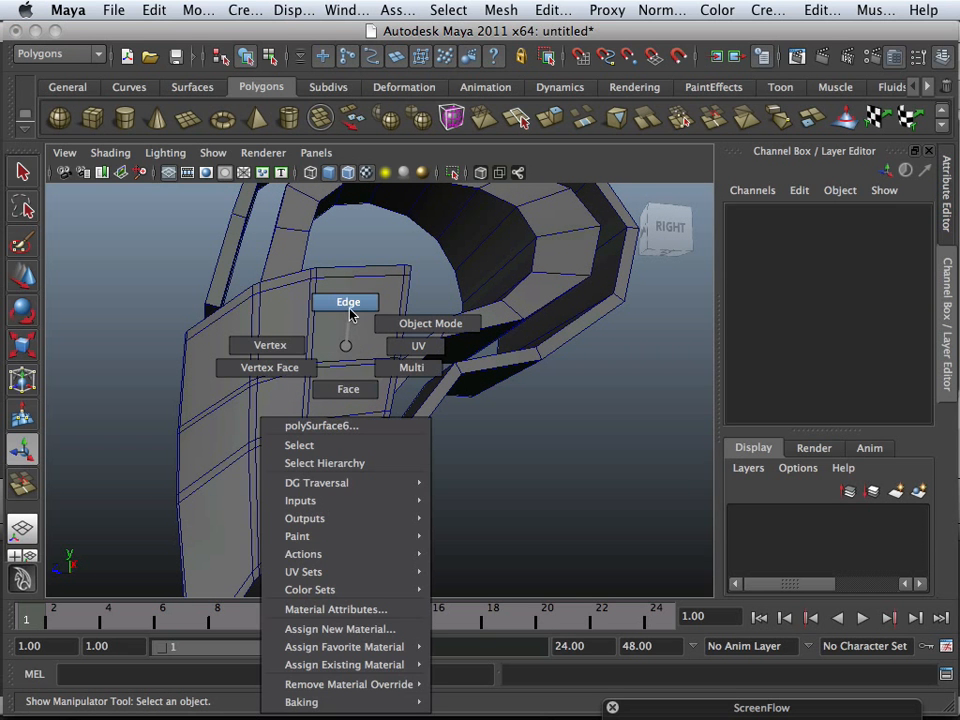
pyautogui.moveTo(345, 385); pyautogui.dragTo(345, 385, button='right')
pyautogui.keyDown('alt'); pyautogui.moveTo(345, 385); pyautogui.dragTo(386, 330, button='right'); pyautogui.keyUp('alt')
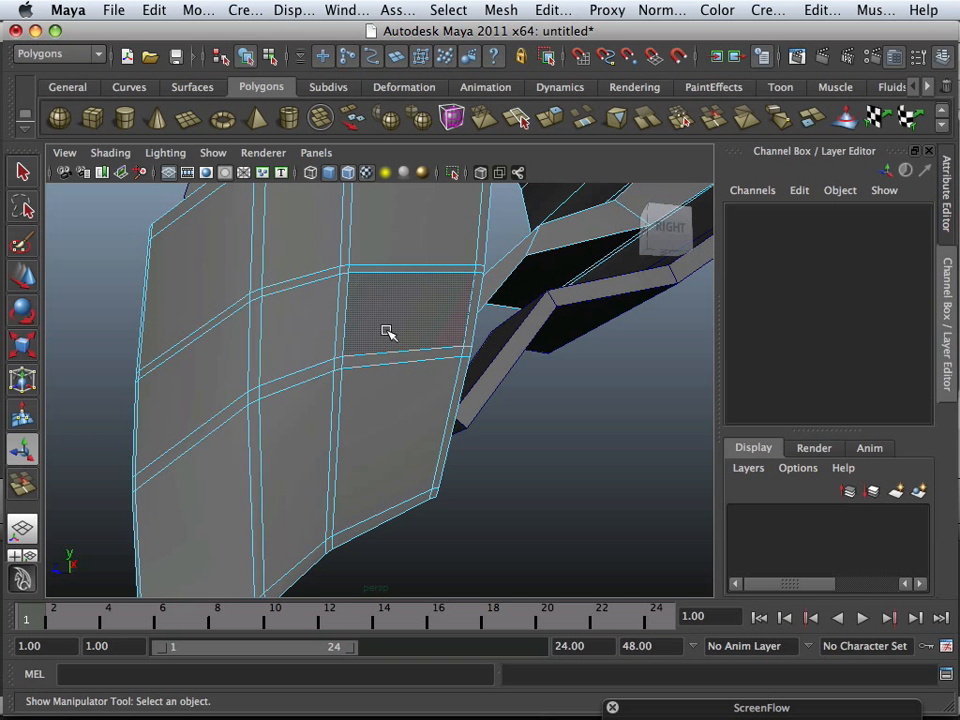
pyautogui.click(386, 330)
pyautogui.keyDown('shift'); pyautogui.click(379, 366); pyautogui.keyUp('shift')
pyautogui.keyDown('shift'); pyautogui.click(355, 393); pyautogui.keyUp('shift')
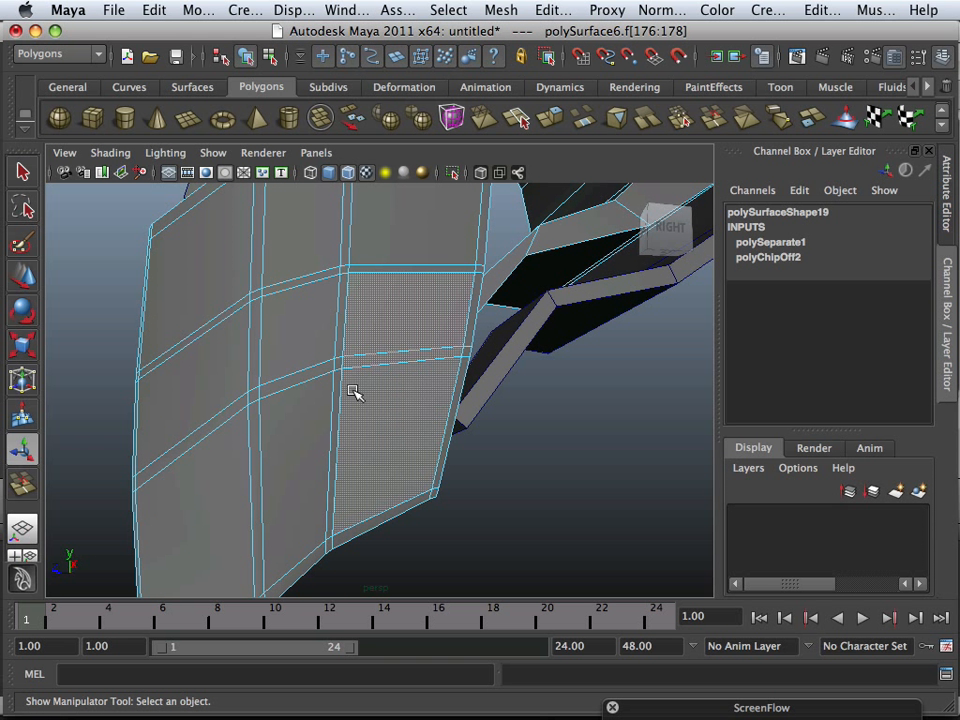
pyautogui.keyDown('shift'); pyautogui.click(340, 373); pyautogui.keyUp('shift')
pyautogui.keyDown('shift'); pyautogui.click(339, 364); pyautogui.keyUp('shift')
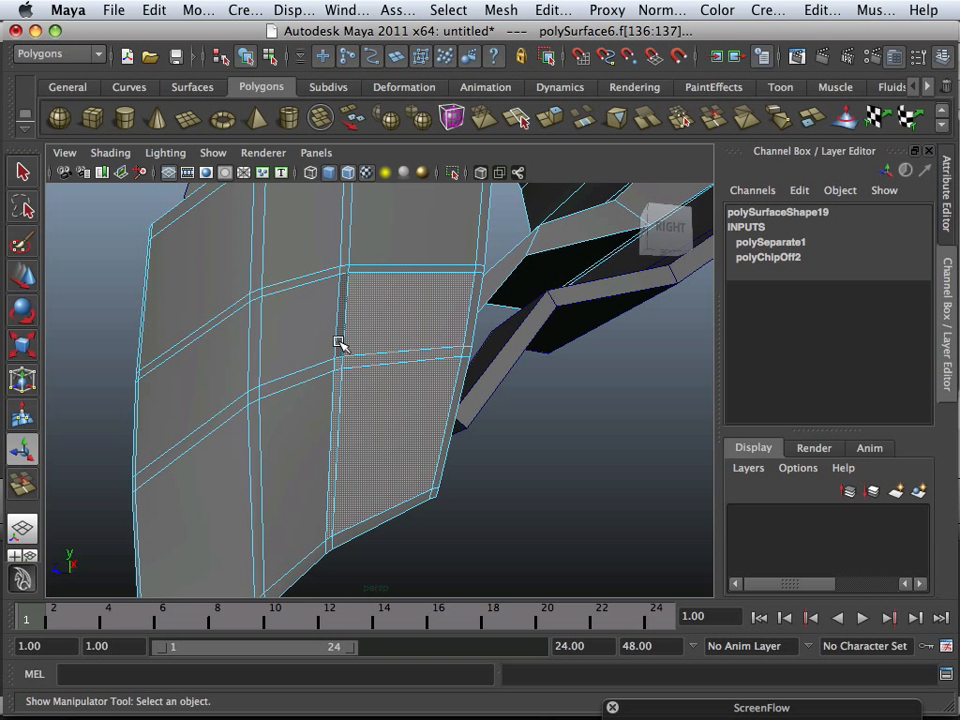
pyautogui.keyDown('shift'); pyautogui.click(338, 342); pyautogui.keyUp('shift')
pyautogui.keyDown('shift'); pyautogui.click(321, 339); pyautogui.keyUp('shift')
pyautogui.keyDown('shift'); pyautogui.click(296, 381); pyautogui.keyUp('shift')
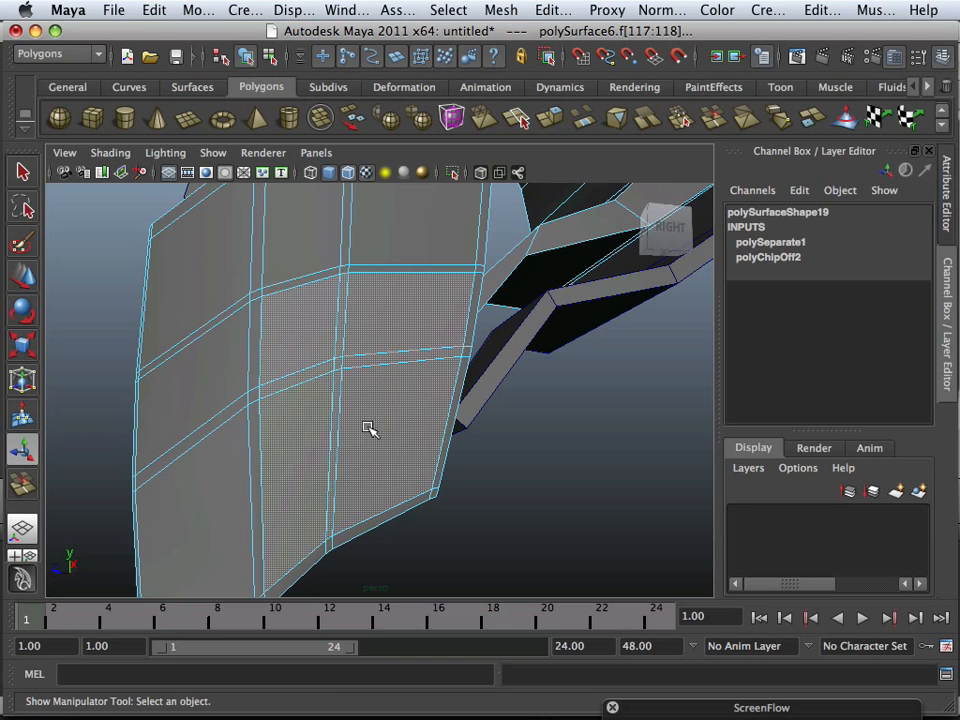
# Duplicate the selected side faces with Duplicate Face and offset the copy slightly outward along local Z.
pyautogui.keyDown('alt'); pyautogui.moveTo(369, 429); pyautogui.dragTo(440, 370); pyautogui.keyUp('alt')
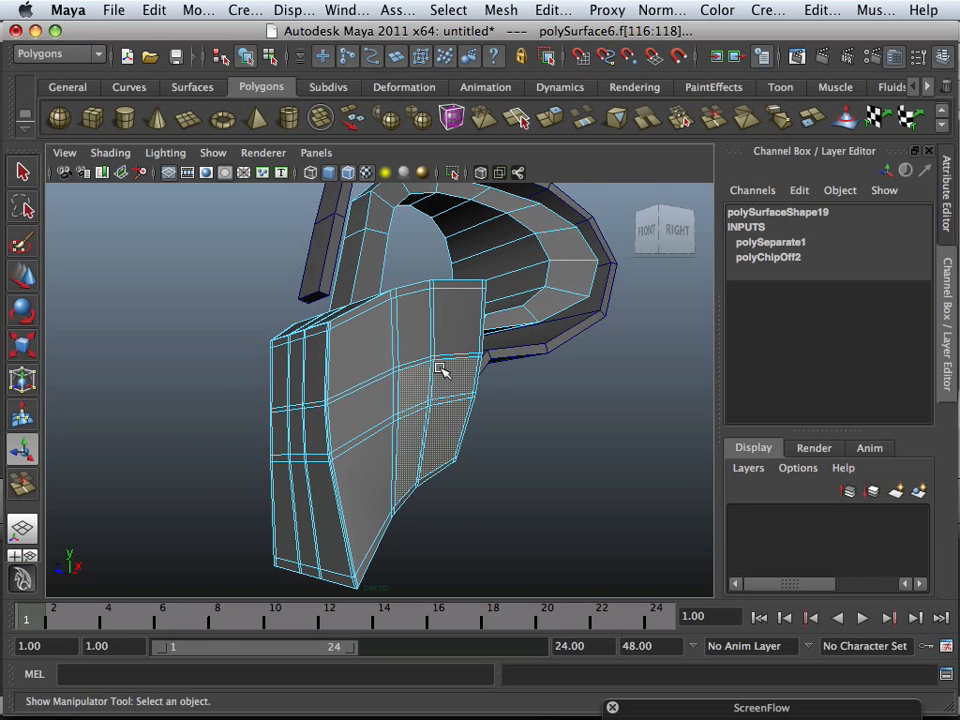
pyautogui.click(501, 10)
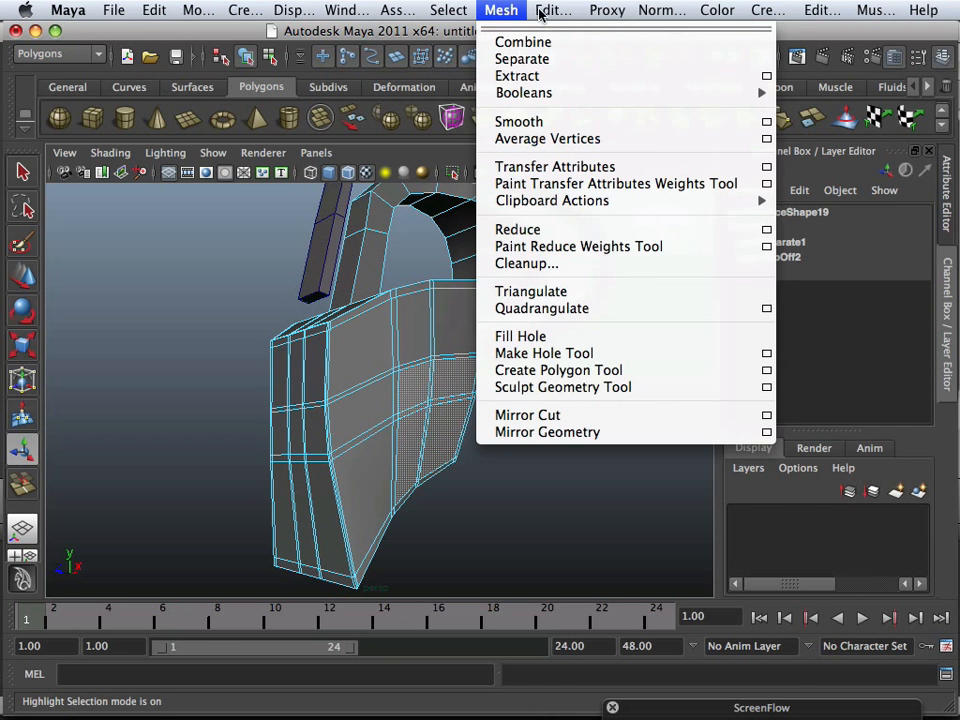
pyautogui.moveTo(539, 12)
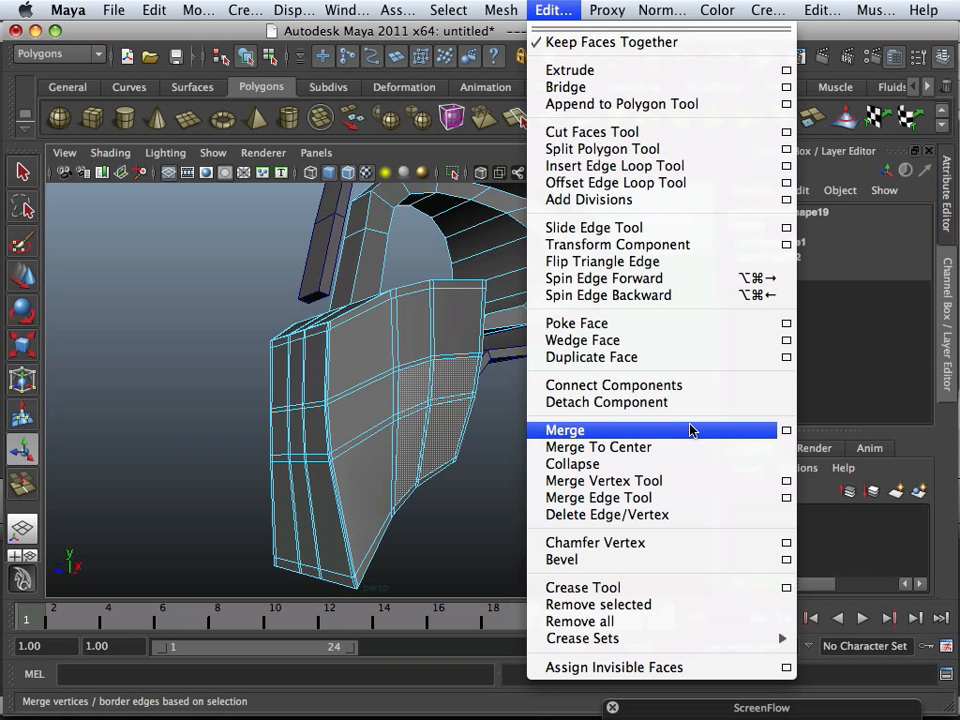
pyautogui.click(681, 357)
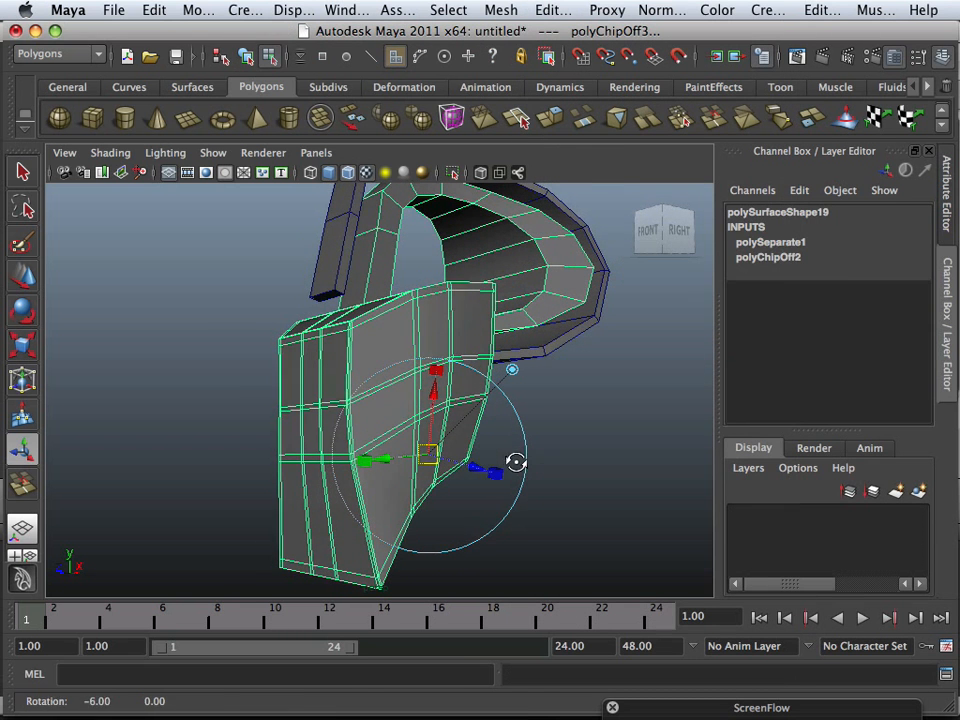
pyautogui.moveTo(485, 467); pyautogui.dragTo(498, 472)
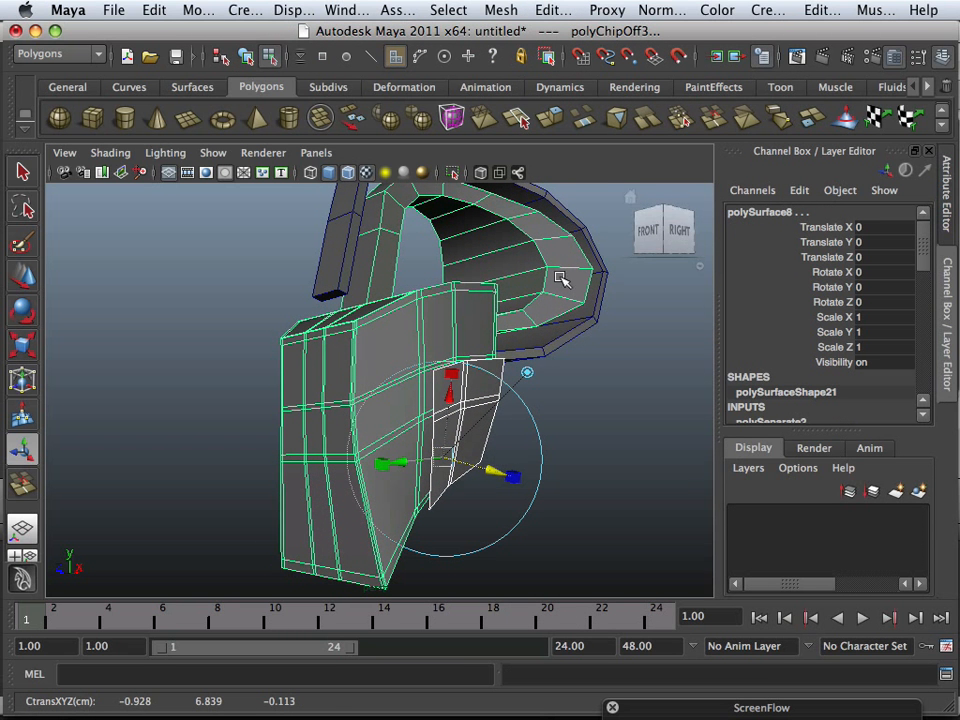
# Extrude the duplicated side panel outward along local Z into a thin plate and deselect it.
pyautogui.click(568, 443)
pyautogui.moveTo(488, 420); pyautogui.dragTo(558, 329, button='right')
pyautogui.click(491, 387)
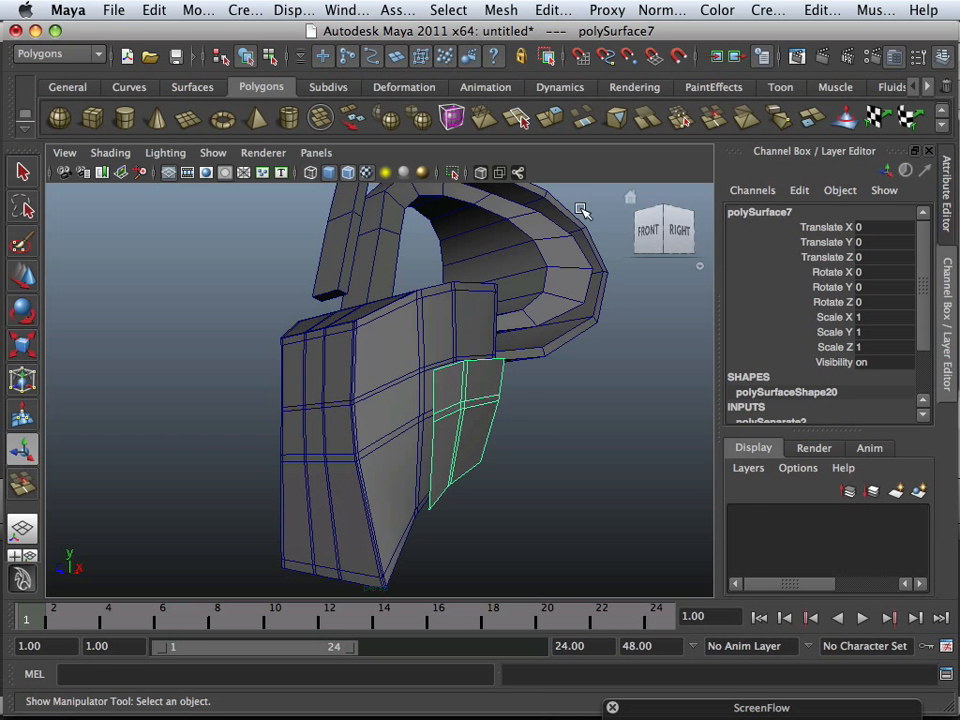
pyautogui.click(550, 120)
pyautogui.moveTo(491, 469); pyautogui.dragTo(505, 475)
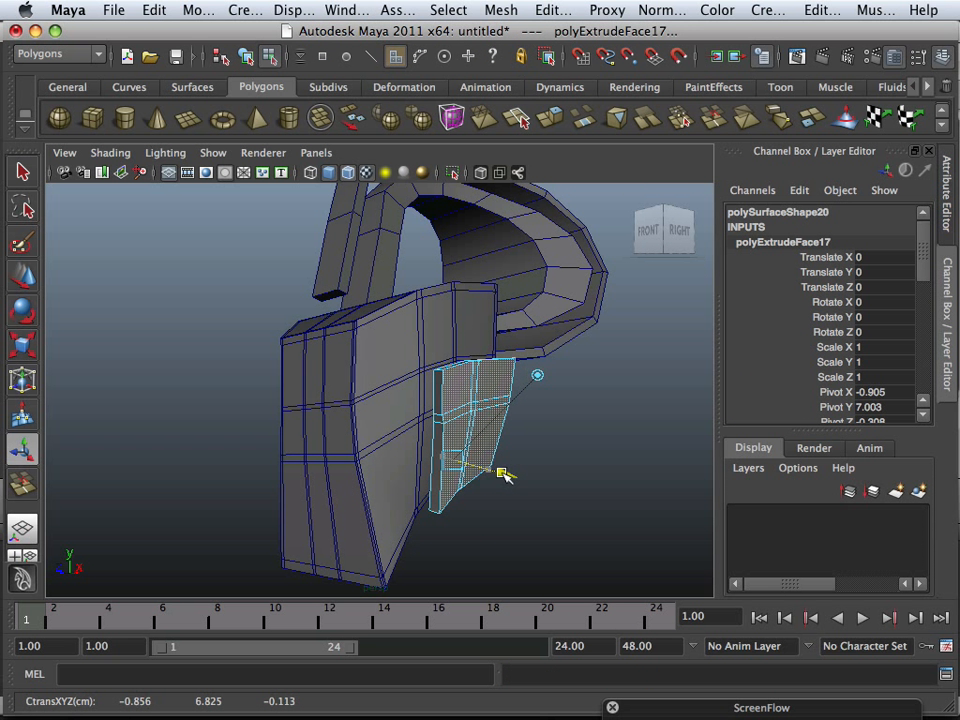
pyautogui.click(584, 451)
# Extrude the right-hand face in the middle row of the block's front inward to form a square recess.
pyautogui.keyDown('alt'); pyautogui.moveTo(500, 428); pyautogui.dragTo(560, 466); pyautogui.keyUp('alt')
pyautogui.keyDown('alt'); pyautogui.moveTo(593, 470); pyautogui.dragTo(628, 491, button='right'); pyautogui.keyUp('alt')
pyautogui.keyDown('alt'); pyautogui.moveTo(583, 466); pyautogui.dragTo(549, 405, button='middle'); pyautogui.keyUp('alt')
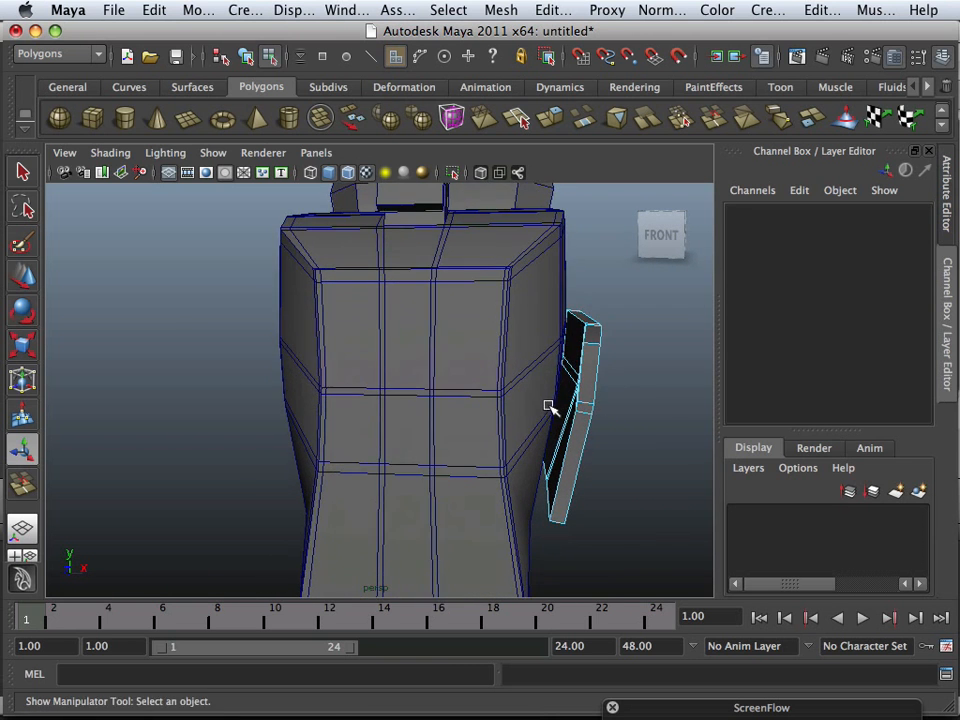
pyautogui.keyDown('alt'); pyautogui.moveTo(549, 405); pyautogui.dragTo(561, 386); pyautogui.keyUp('alt')
pyautogui.keyDown('alt'); pyautogui.moveTo(516, 411); pyautogui.dragTo(540, 428, button='right'); pyautogui.keyUp('alt')
pyautogui.keyDown('alt'); pyautogui.moveTo(540, 428); pyautogui.dragTo(516, 409); pyautogui.keyUp('alt')
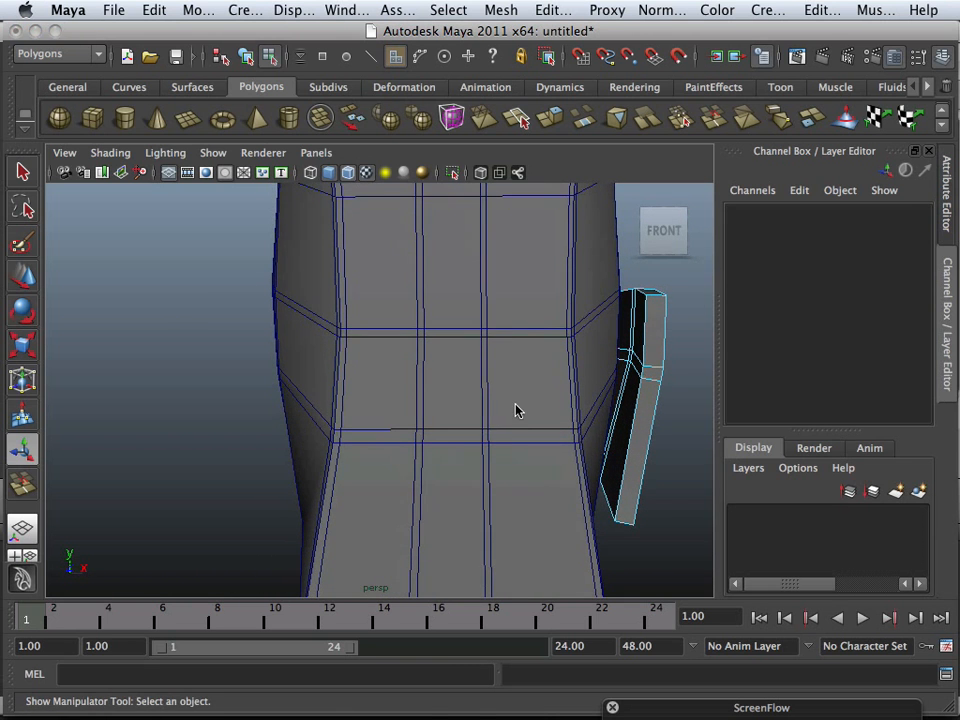
pyautogui.moveTo(514, 344); pyautogui.dragTo(524, 399, button='right')
pyautogui.click(548, 405)
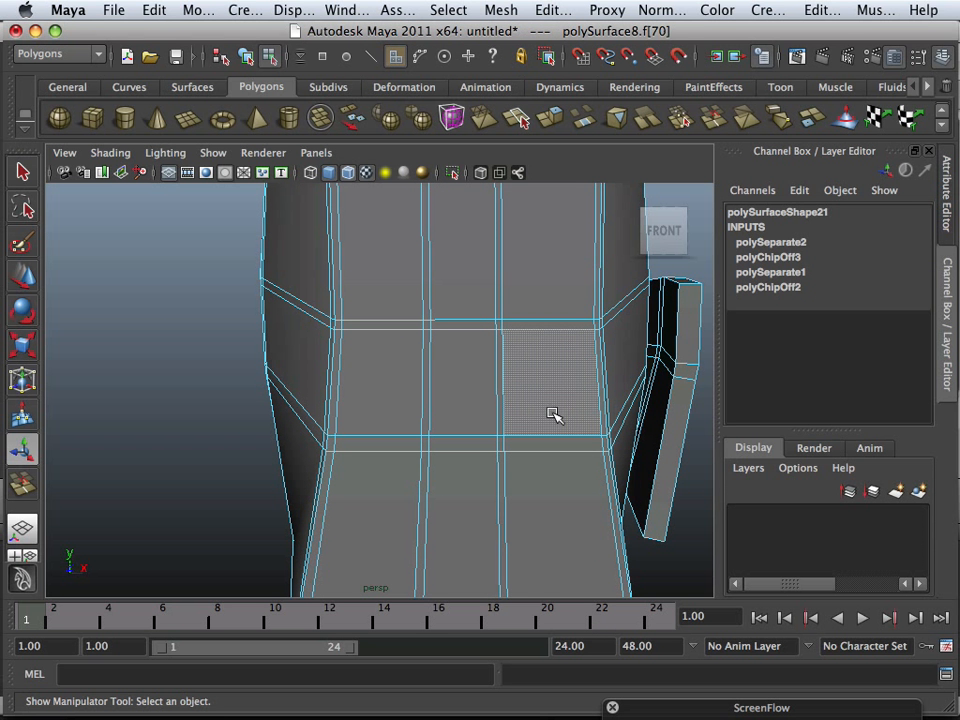
pyautogui.keyDown('alt'); pyautogui.moveTo(553, 413); pyautogui.dragTo(520, 415); pyautogui.keyUp('alt')
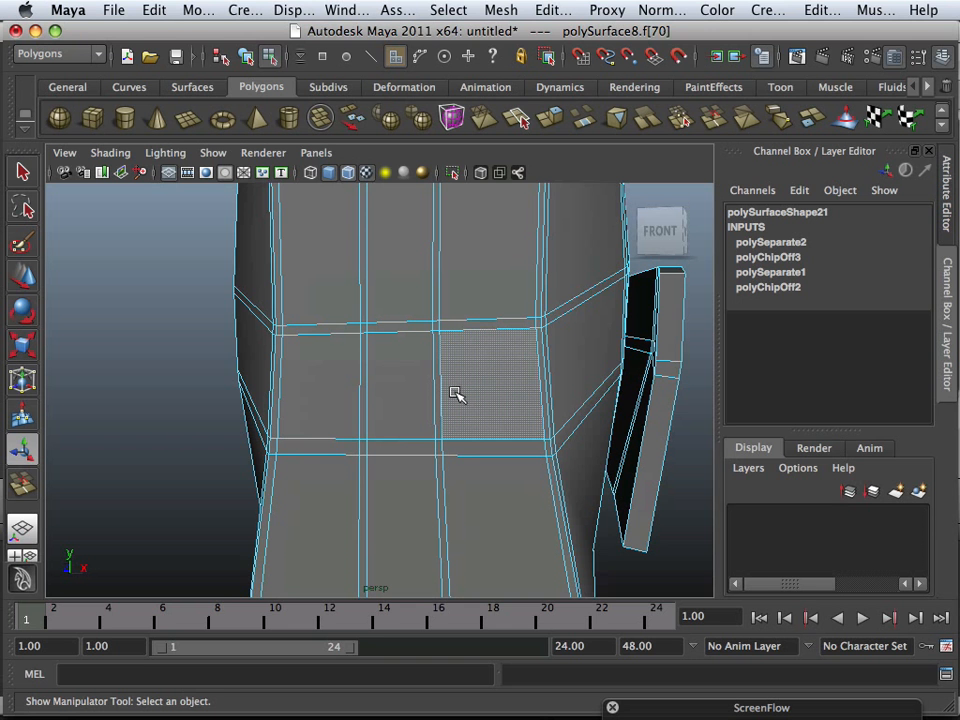
pyautogui.keyDown('shift'); pyautogui.click(508, 220); pyautogui.keyUp('shift')
pyautogui.click(553, 122)
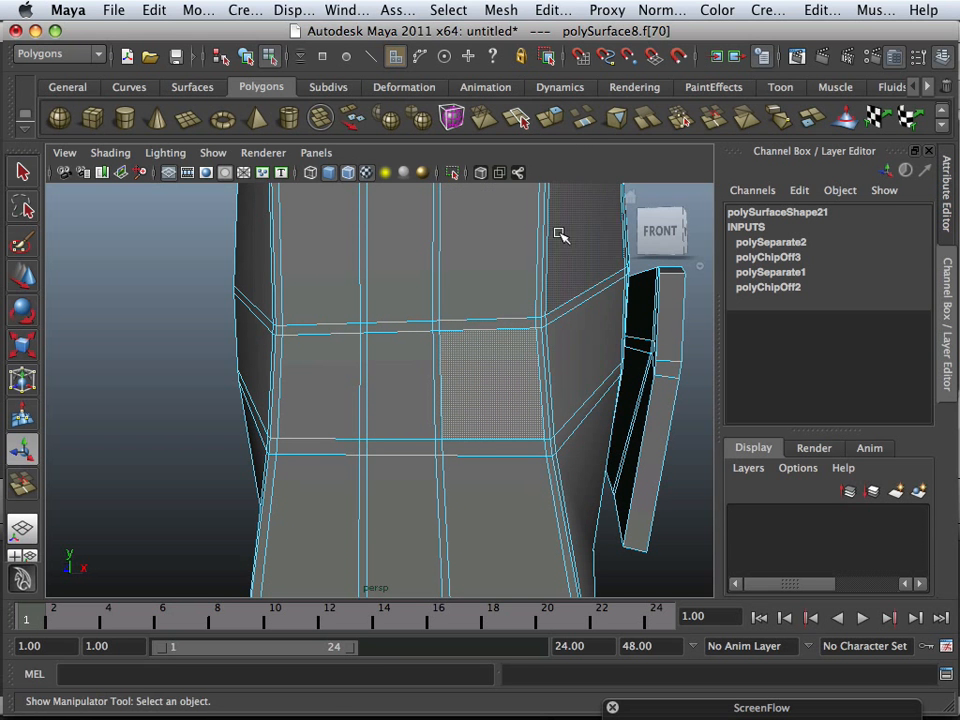
pyautogui.keyDown('alt'); pyautogui.moveTo(561, 236); pyautogui.dragTo(376, 482); pyautogui.keyUp('alt')
pyautogui.moveTo(306, 538); pyautogui.dragTo(312, 540)
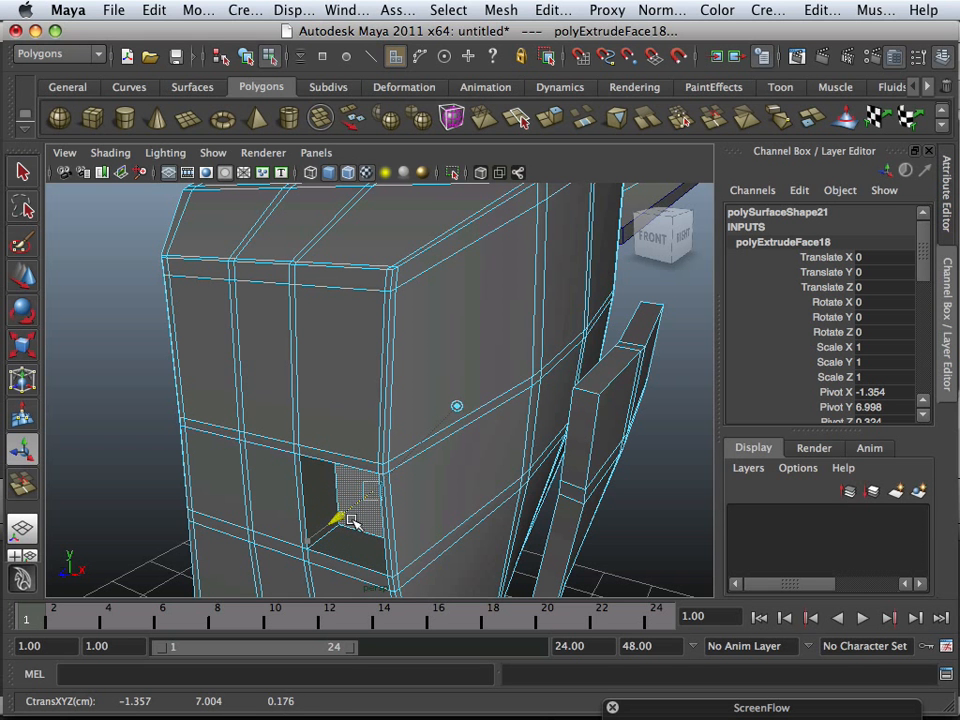
pyautogui.click(145, 447)
# Preview the block in smooth display and return it to the unsmoothed mesh display.
pyautogui.keyDown('alt'); pyautogui.moveTo(150, 465); pyautogui.dragTo(253, 459, button='right'); pyautogui.keyUp('alt')
pyautogui.keyDown('alt'); pyautogui.moveTo(253, 459); pyautogui.dragTo(278, 451); pyautogui.keyUp('alt')
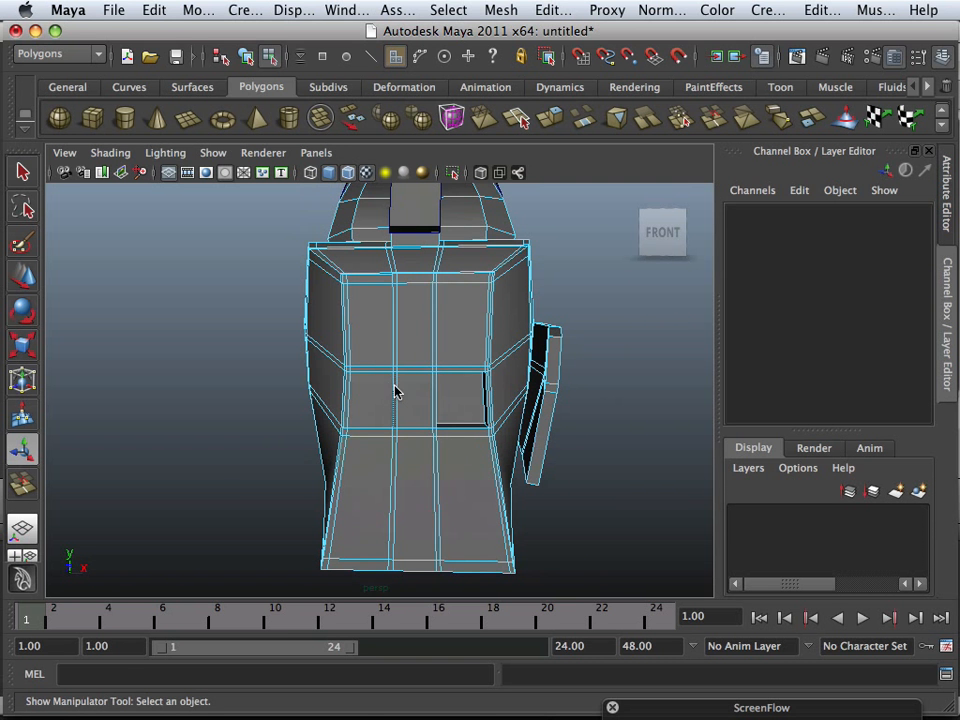
pyautogui.moveTo(396, 343); pyautogui.dragTo(467, 324, button='right')
pyautogui.click(473, 338)
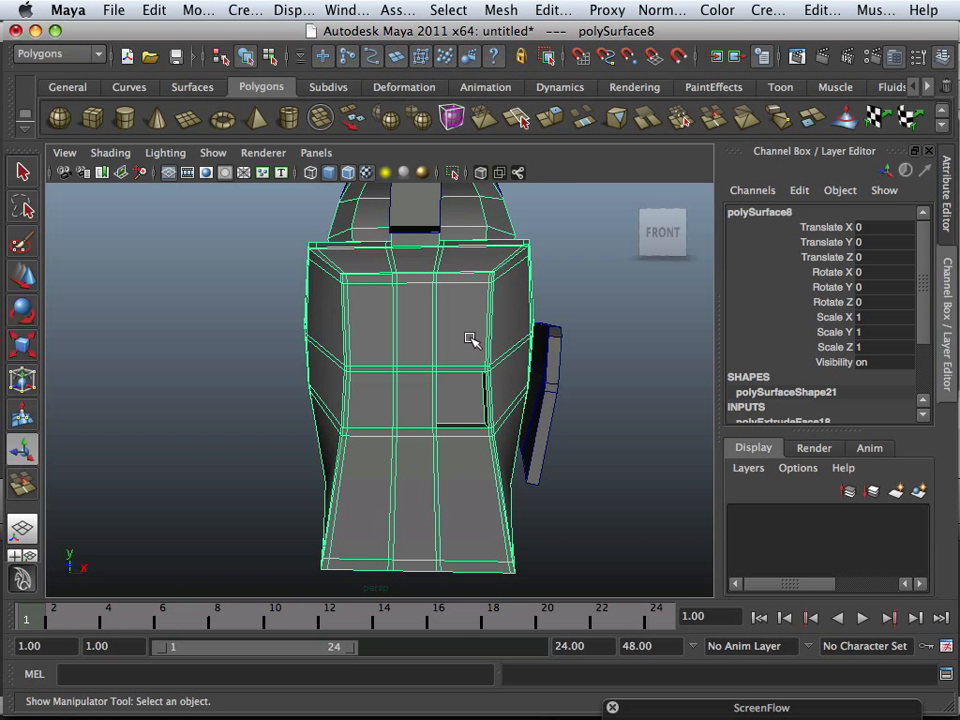
pyautogui.press('3')
pyautogui.click(588, 476)
pyautogui.keyDown('alt'); pyautogui.moveTo(588, 476); pyautogui.dragTo(439, 435, button='right'); pyautogui.keyUp('alt')
pyautogui.click(435, 435)
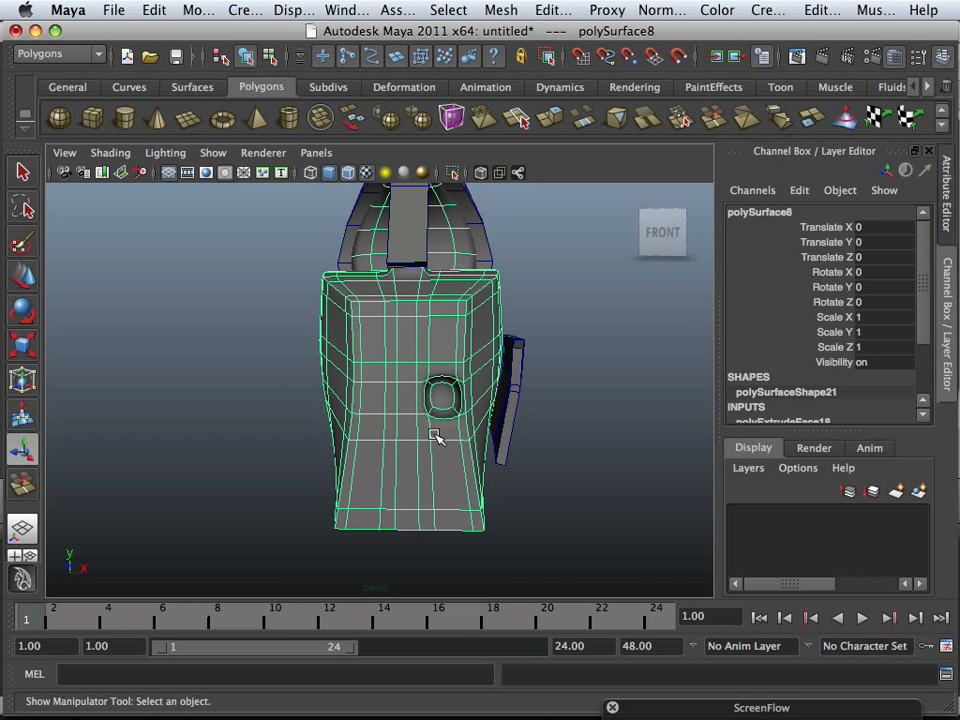
pyautogui.press('1')
# Insert two edge loops around the recess walls, one close to its back face and one close to its opening.
pyautogui.scroll(10, 553, 465)
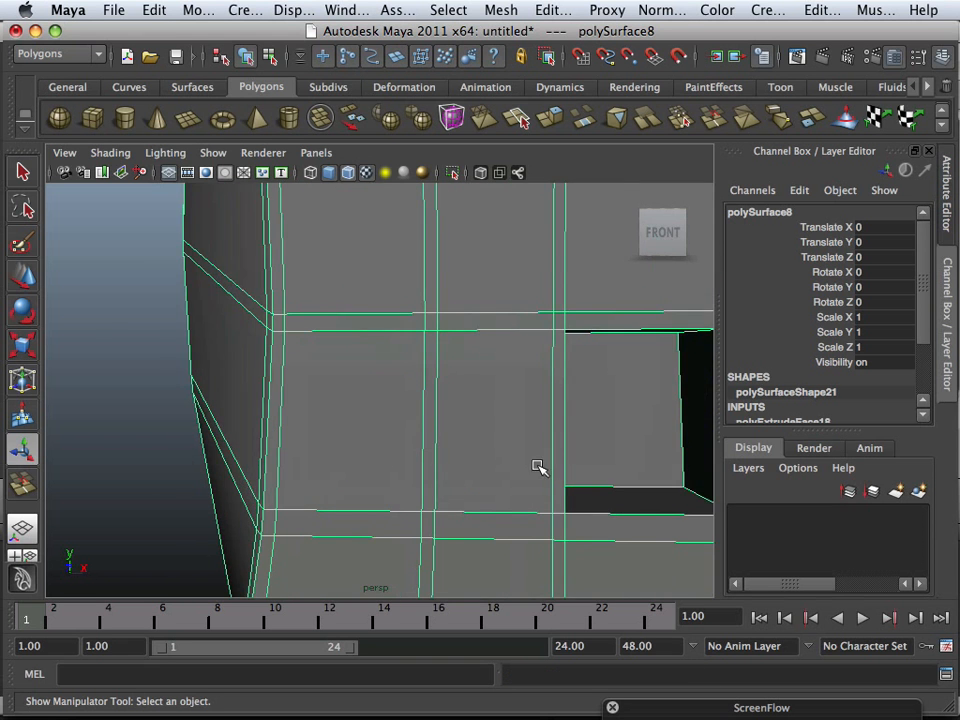
pyautogui.keyDown('alt'); pyautogui.moveTo(538, 465); pyautogui.dragTo(464, 474); pyautogui.keyUp('alt')
pyautogui.click(501, 10)
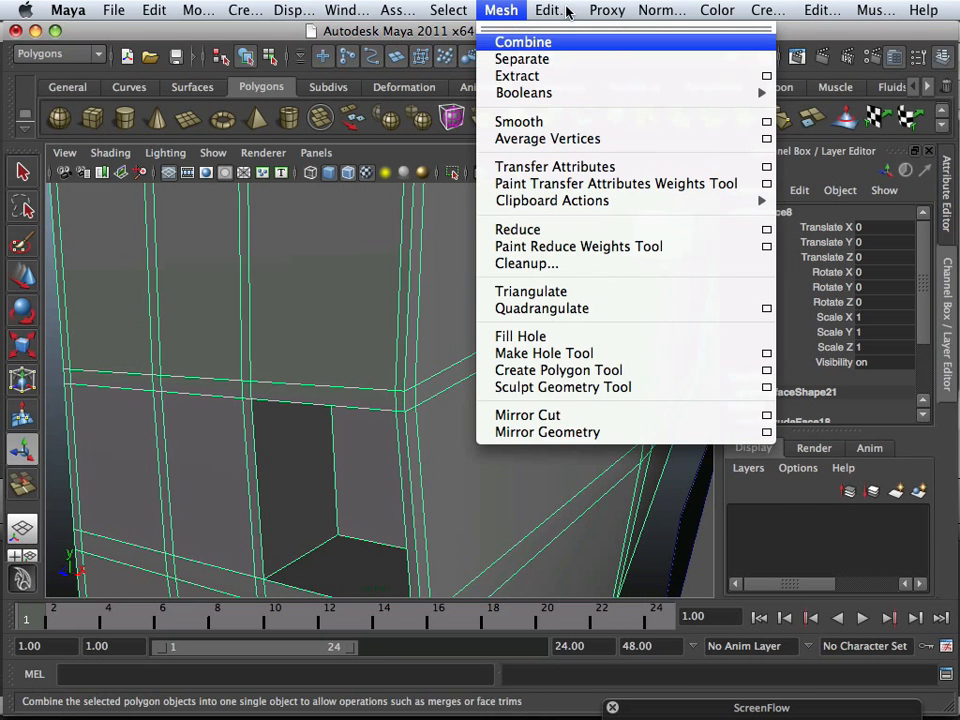
pyautogui.moveTo(553, 10)
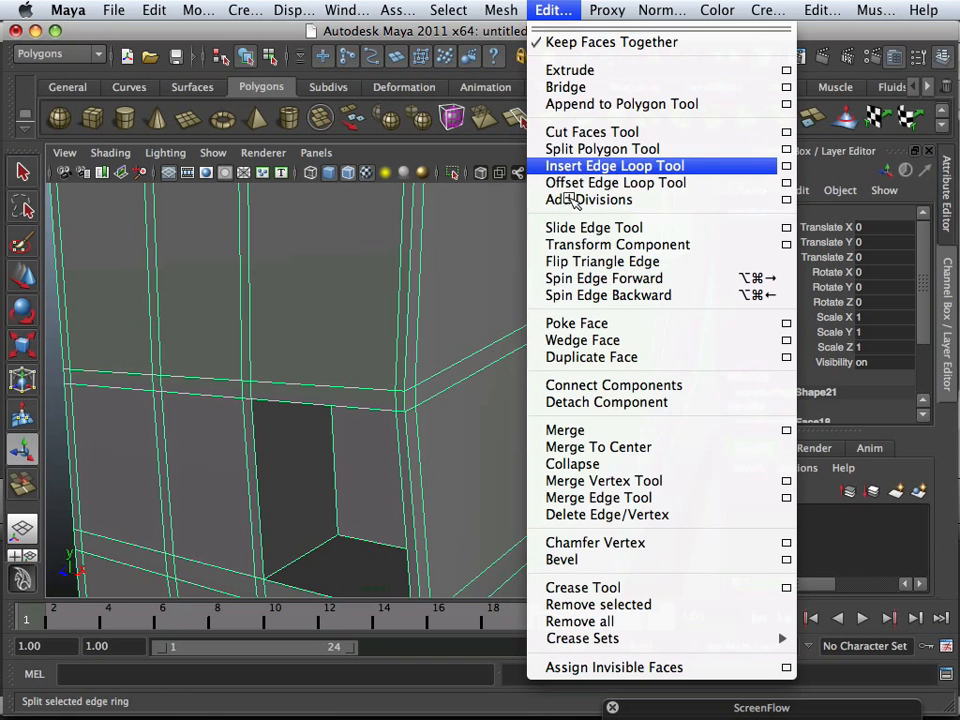
pyautogui.click(614, 165)
pyautogui.click(340, 541)
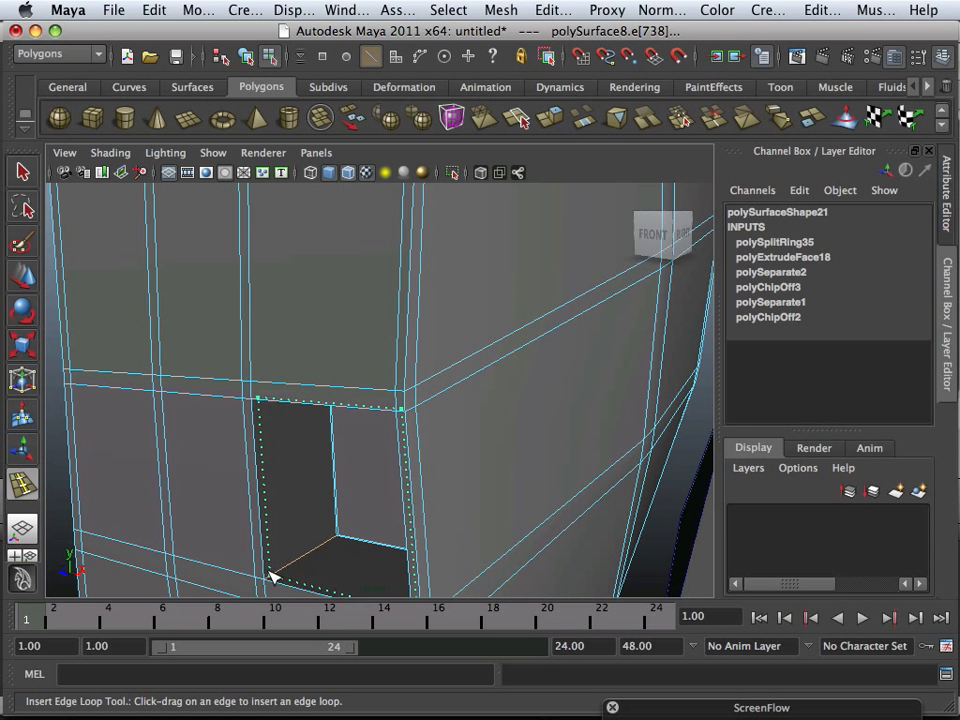
pyautogui.click(270, 577)
pyautogui.keyDown('alt'); pyautogui.moveTo(270, 577); pyautogui.dragTo(343, 495); pyautogui.keyUp('alt')
pyautogui.press('1')
pyautogui.keyDown('alt'); pyautogui.moveTo(432, 494); pyautogui.dragTo(360, 493, button='middle'); pyautogui.keyUp('alt')
pyautogui.keyDown('alt'); pyautogui.moveTo(360, 493); pyautogui.dragTo(383, 495); pyautogui.keyUp('alt')
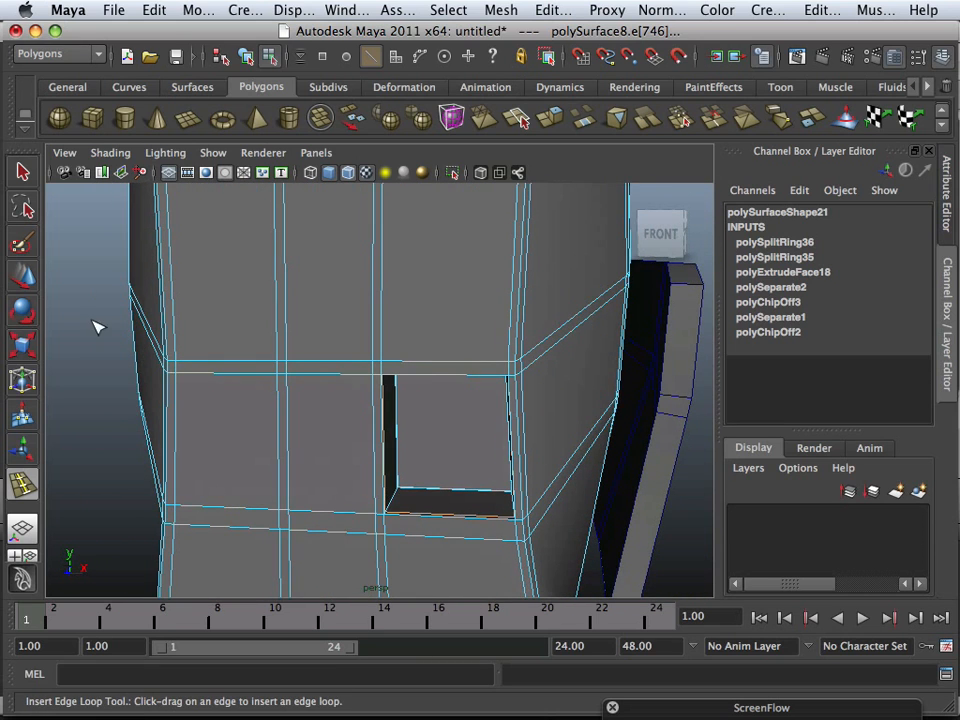
# Leave the Insert Edge Loop tool, select the whole block in object mode and examine the recess from the front.
pyautogui.click(25, 282)
pyautogui.moveTo(353, 344); pyautogui.dragTo(442, 325, button='right')
pyautogui.click(315, 355)
pyautogui.press('f')
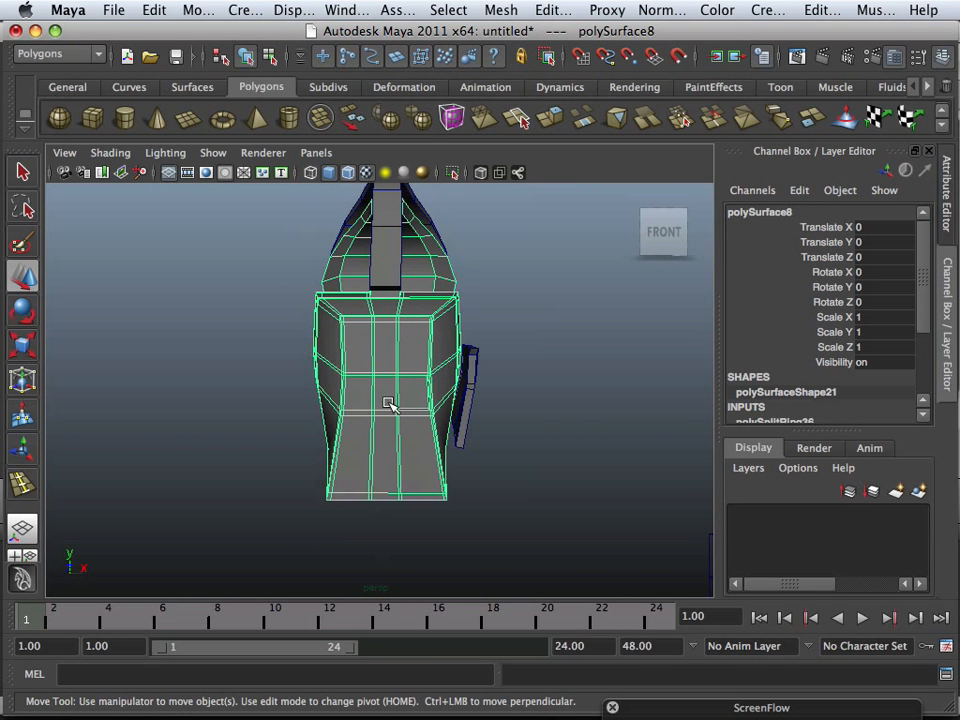
pyautogui.scroll(10, 489, 443)
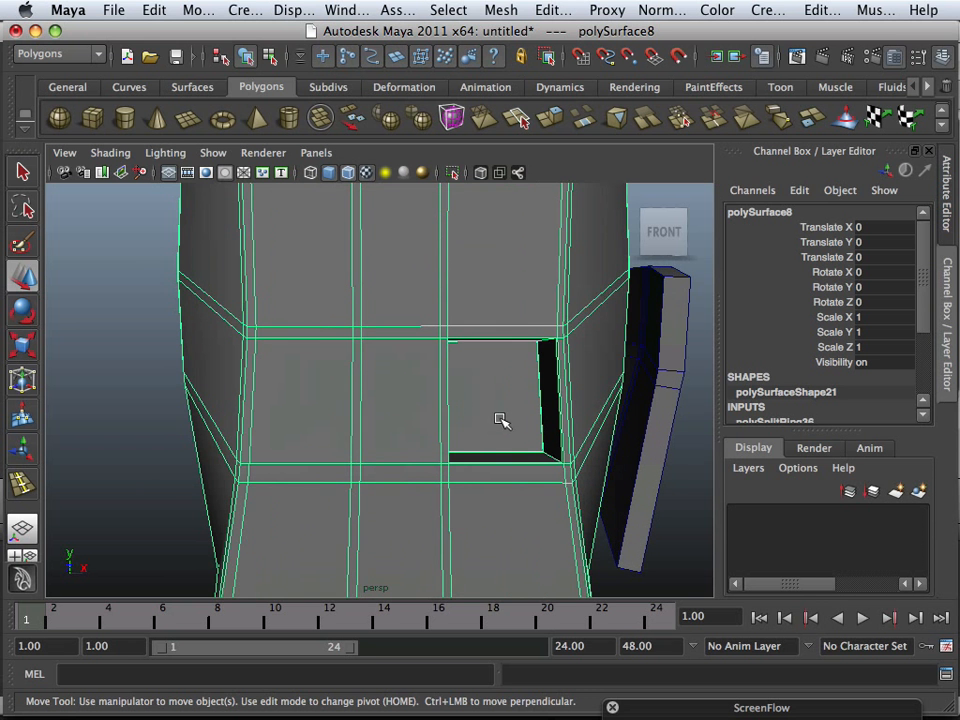
pyautogui.scroll(-8, 358, 376)
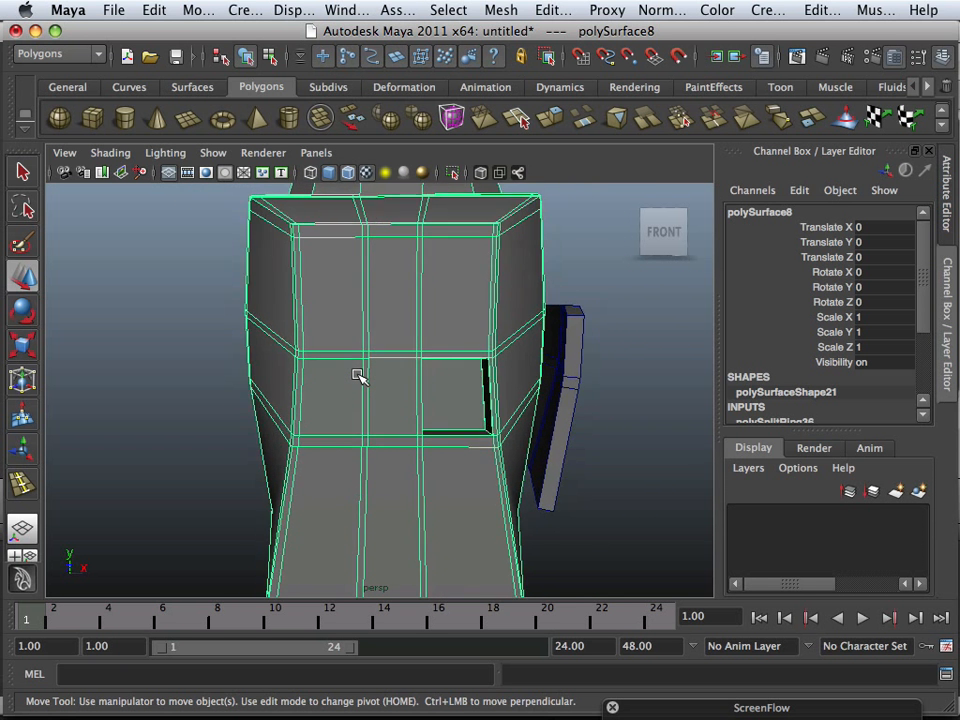
# Extrude one narrow side face on the upper rear of the handle's outer shell sideways into a tab.
pyautogui.click(452, 420)
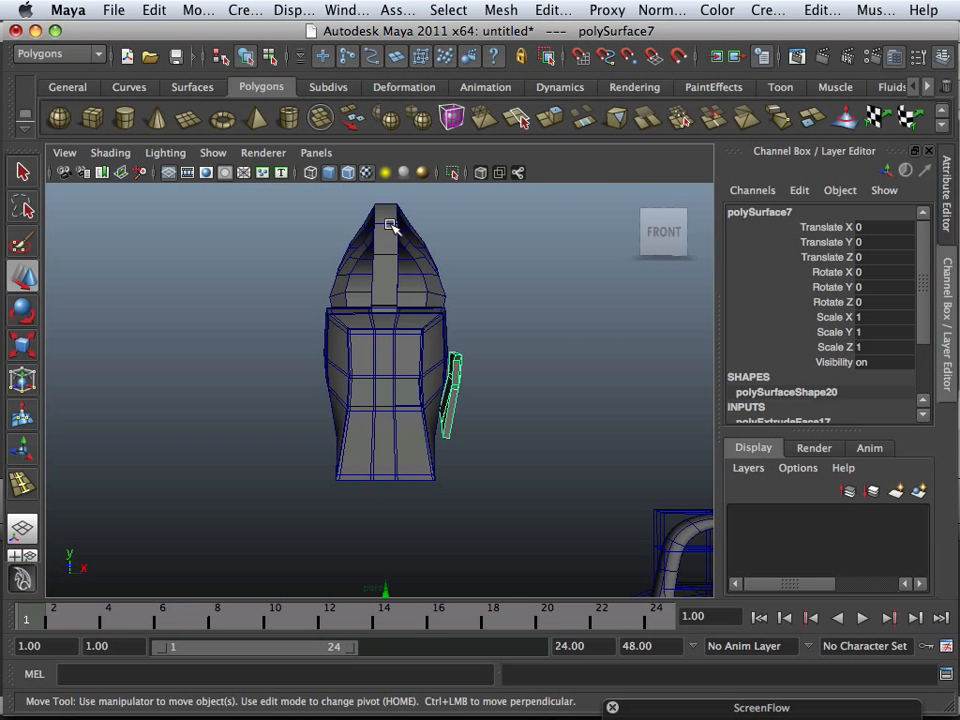
pyautogui.click(383, 288)
pyautogui.keyDown('alt'); pyautogui.moveTo(383, 288); pyautogui.dragTo(330, 326); pyautogui.keyUp('alt')
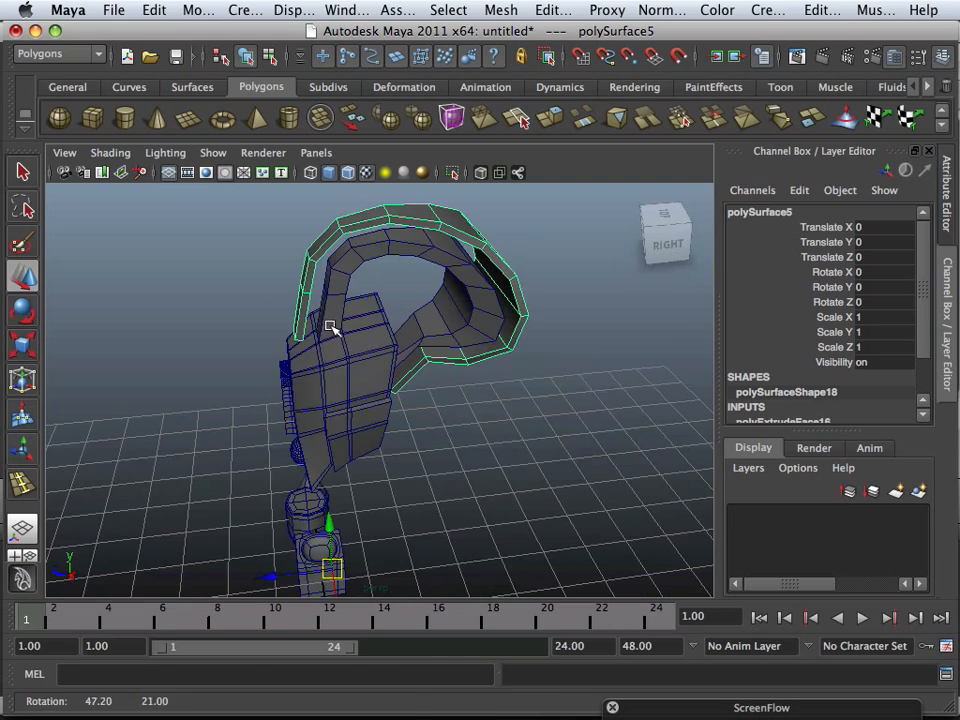
pyautogui.scroll(5, 414, 287)
pyautogui.rightClick(350, 304)
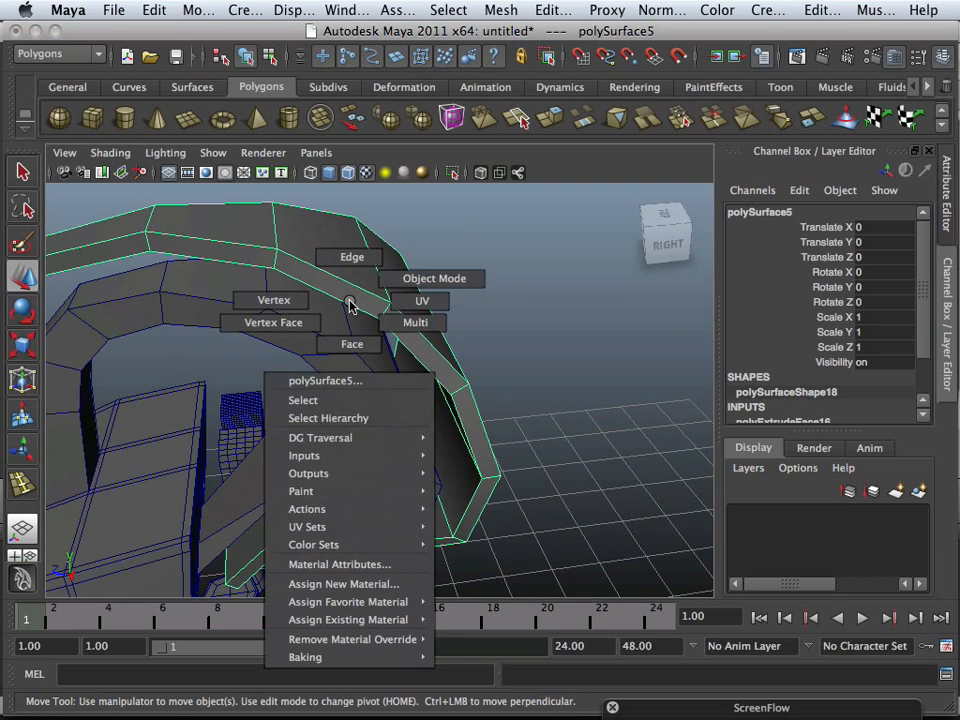
pyautogui.click(375, 341)
pyautogui.click(332, 283)
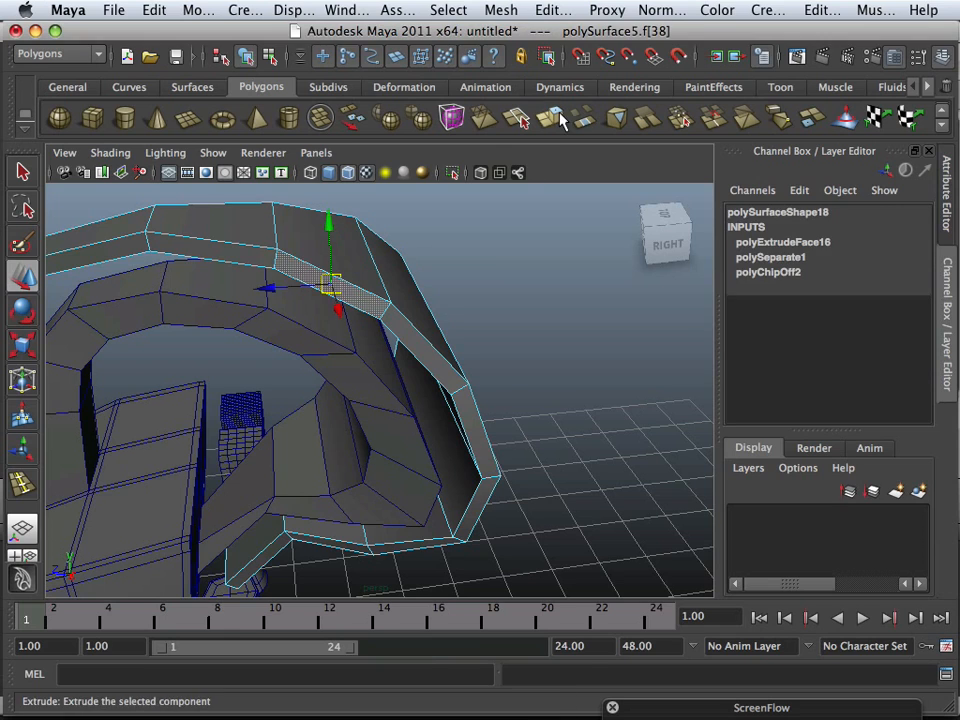
pyautogui.keyDown('alt'); pyautogui.moveTo(432, 244); pyautogui.dragTo(325, 326); pyautogui.keyUp('alt')
pyautogui.moveTo(198, 369); pyautogui.dragTo(366, 385)
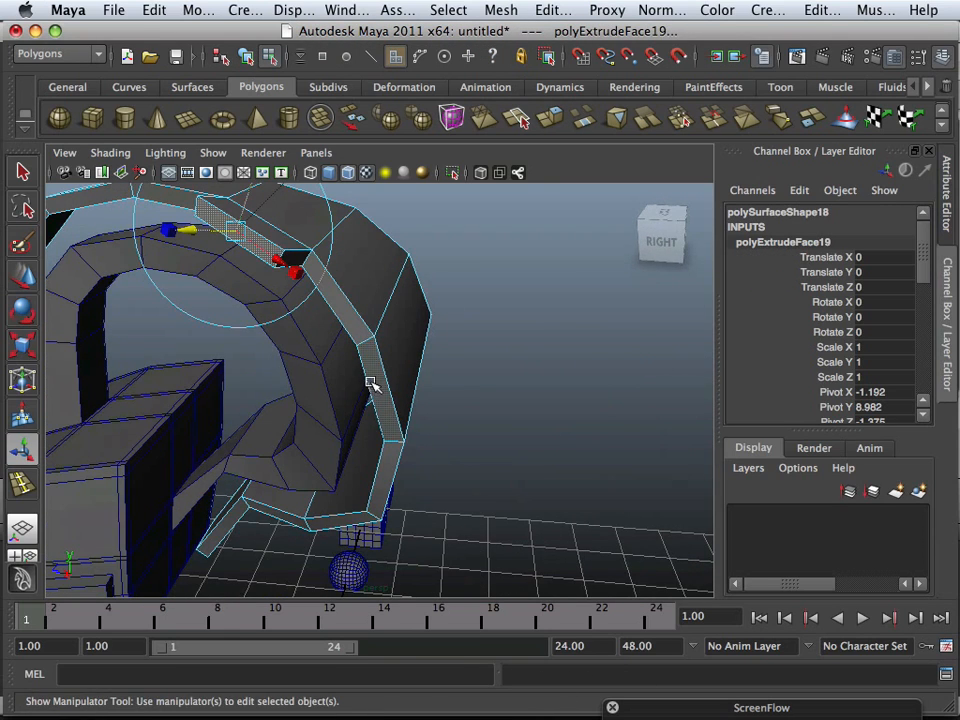
# Extrude a second narrow side face farther down the shell's rear curve sideways into a tab.
pyautogui.click(370, 385)
pyautogui.click(546, 126)
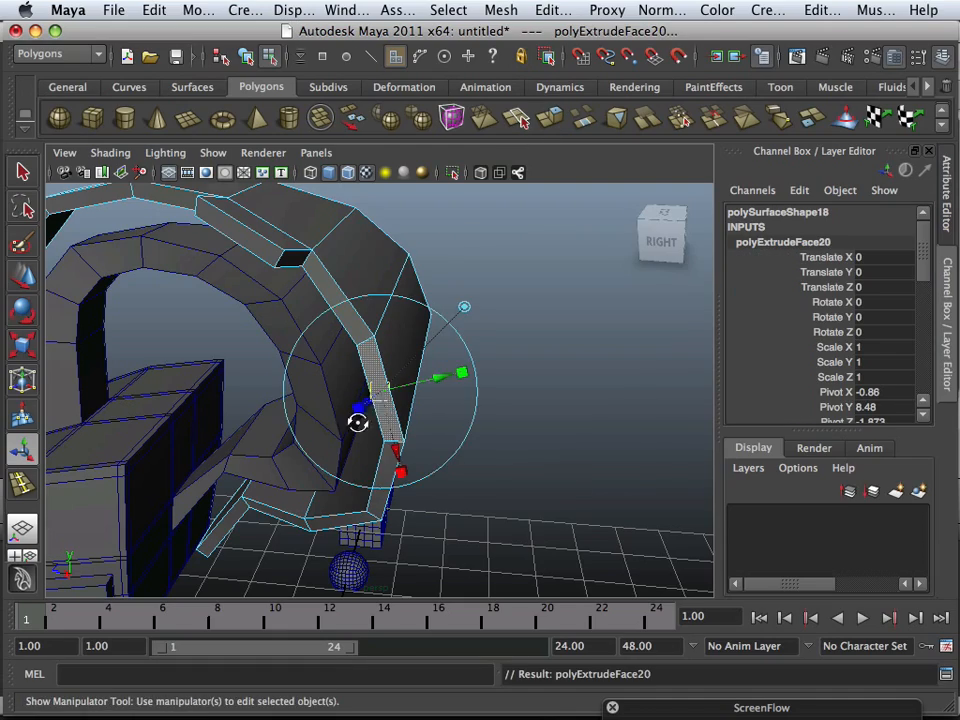
pyautogui.keyDown('alt'); pyautogui.moveTo(360, 422); pyautogui.dragTo(328, 340); pyautogui.keyUp('alt')
pyautogui.click(253, 474)
# Extrude a narrow side face on the shell's upper front curve sideways into a third tab and deselect it.
pyautogui.click(307, 306)
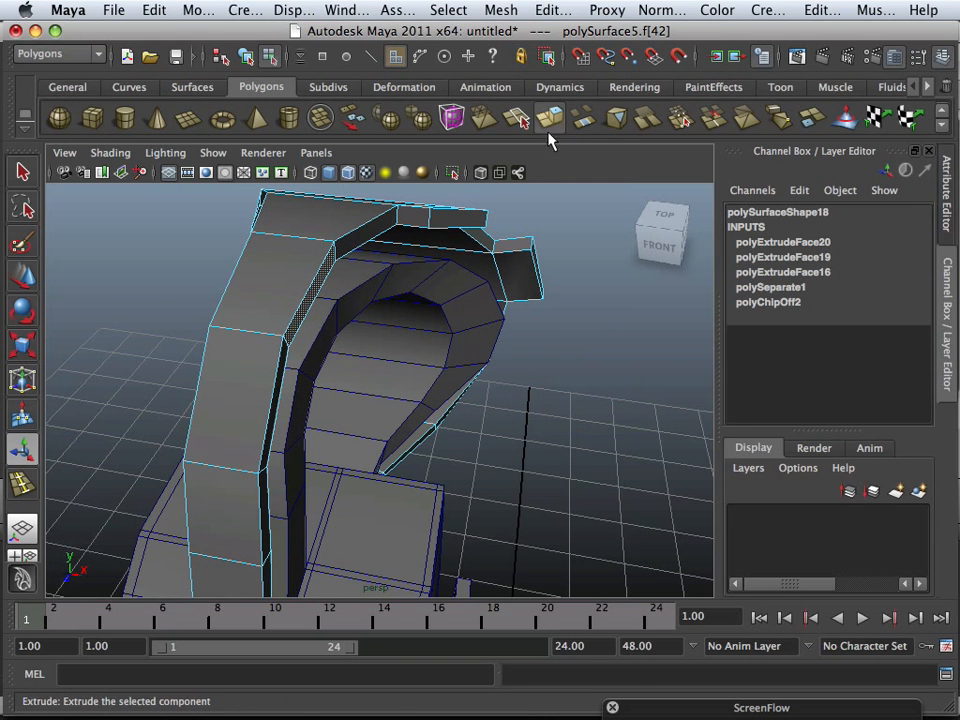
pyautogui.click(549, 118)
pyautogui.moveTo(375, 304); pyautogui.dragTo(393, 311)
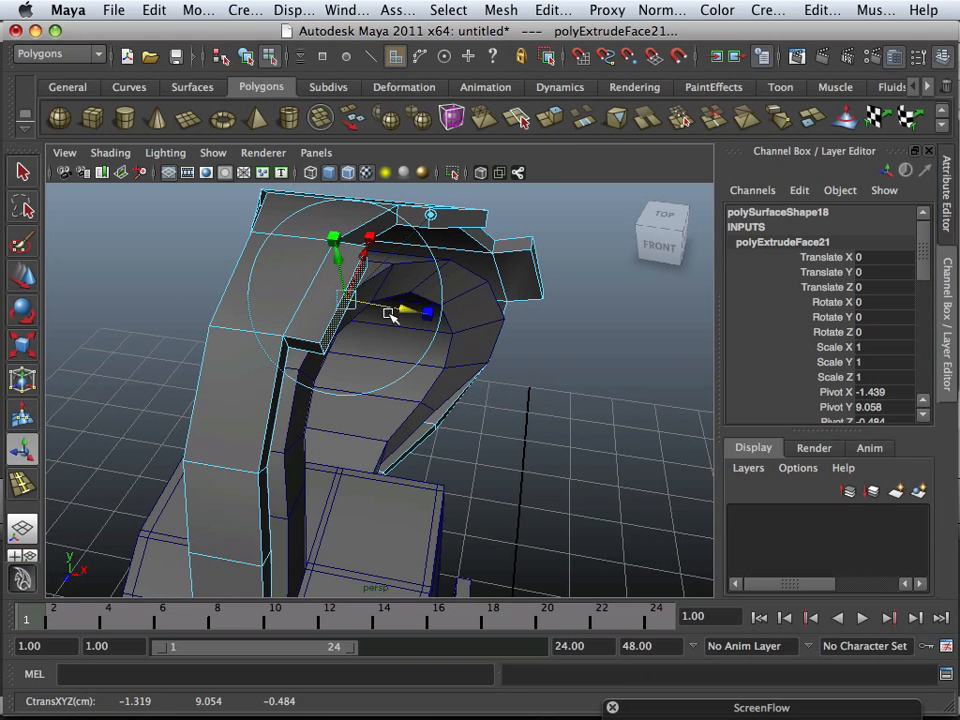
pyautogui.click(528, 438)
pyautogui.keyDown('alt'); pyautogui.moveTo(528, 438); pyautogui.dragTo(504, 378); pyautogui.keyUp('alt')
pyautogui.keyDown('alt'); pyautogui.moveTo(504, 378); pyautogui.dragTo(427, 374, button='right'); pyautogui.keyUp('alt')
pyautogui.keyDown('alt'); pyautogui.moveTo(427, 374); pyautogui.dragTo(549, 371); pyautogui.keyUp('alt')
pyautogui.keyDown('alt'); pyautogui.moveTo(426, 380); pyautogui.dragTo(418, 358, button='middle'); pyautogui.keyUp('alt')
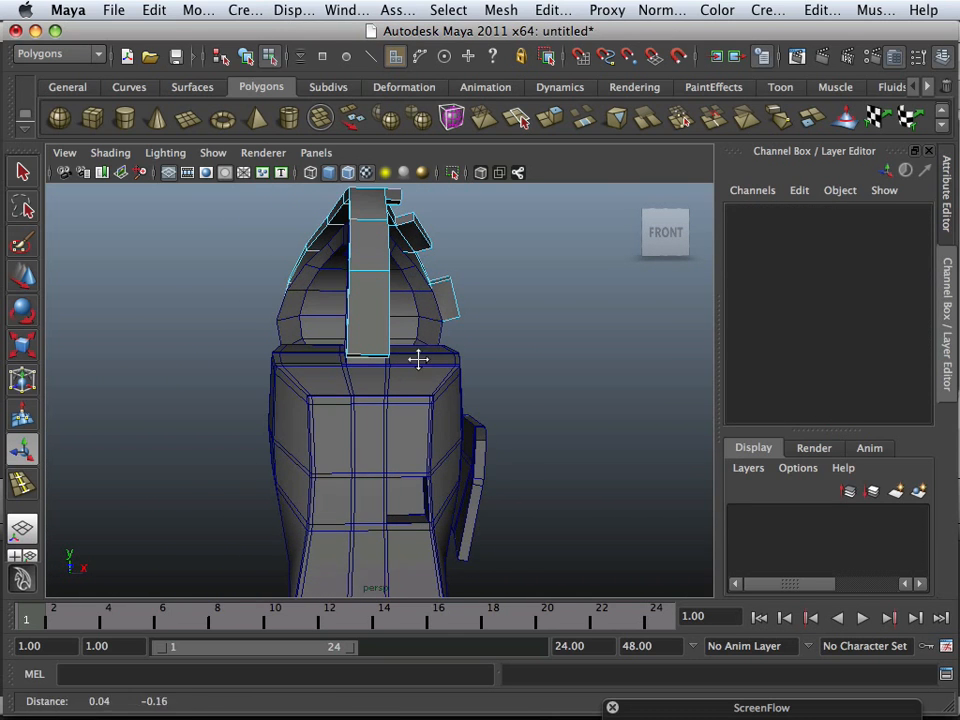